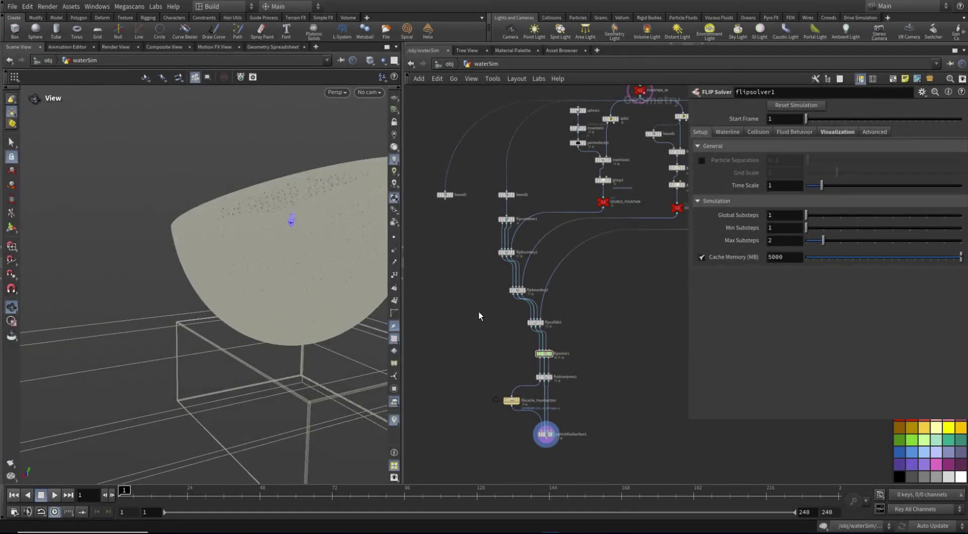
# Enable Stick on Collision in flipsolver1's collision settings and expand its options.
pyautogui.moveTo(476, 319); pyautogui.dragTo(535, 348, button='middle')
pyautogui.moveTo(535, 347); pyautogui.dragTo(536, 347)
pyautogui.click(756, 132)
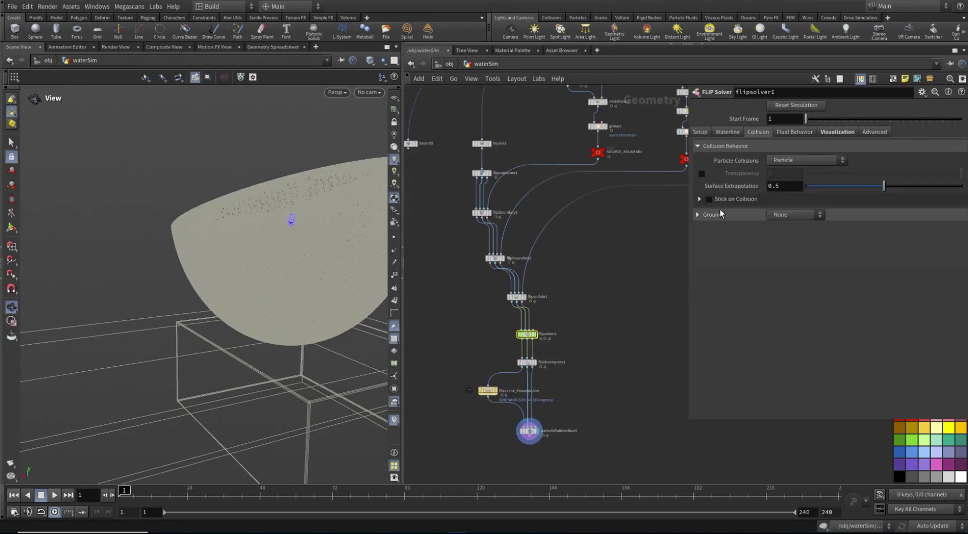
pyautogui.click(709, 199)
pyautogui.click(699, 199)
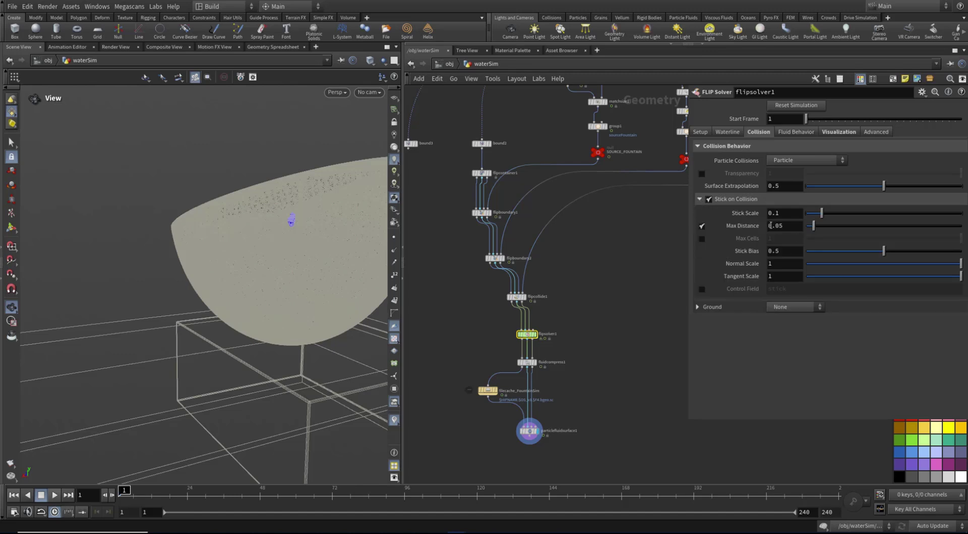
# Set both the Stick Scale and the Stick Bias of flipsolver1 to 0.25.
pyautogui.doubleClick(776, 213)
pyautogui.write('25')
pyautogui.press('Return')
pyautogui.click(791, 251)
pyautogui.write('25')
pyautogui.press('Return')
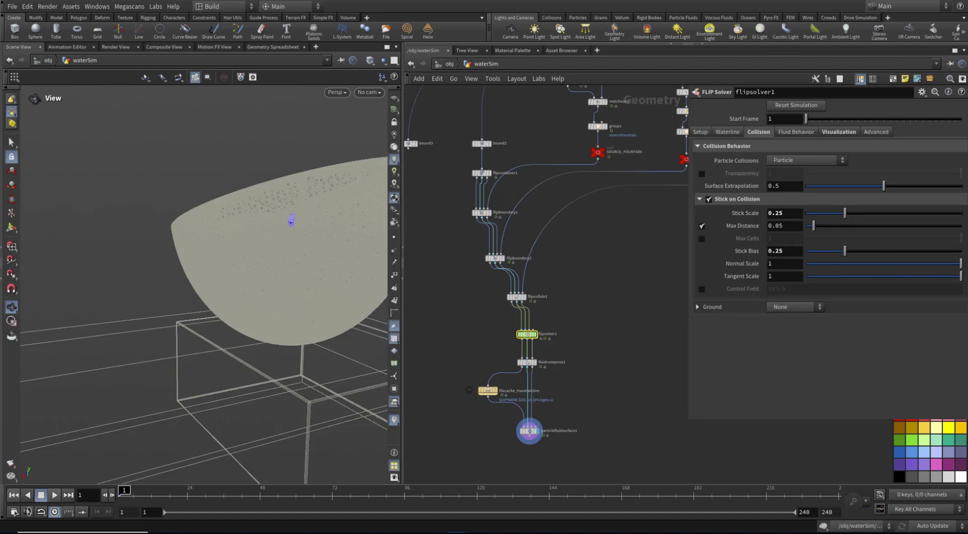
# Set flipsolver1's Stick Scale and Tangent Scale both to 0.1.
pyautogui.click(792, 213)
pyautogui.write('.1')
pyautogui.press('Return')
pyautogui.doubleClick(793, 213)
pyautogui.doubleClick(790, 252)
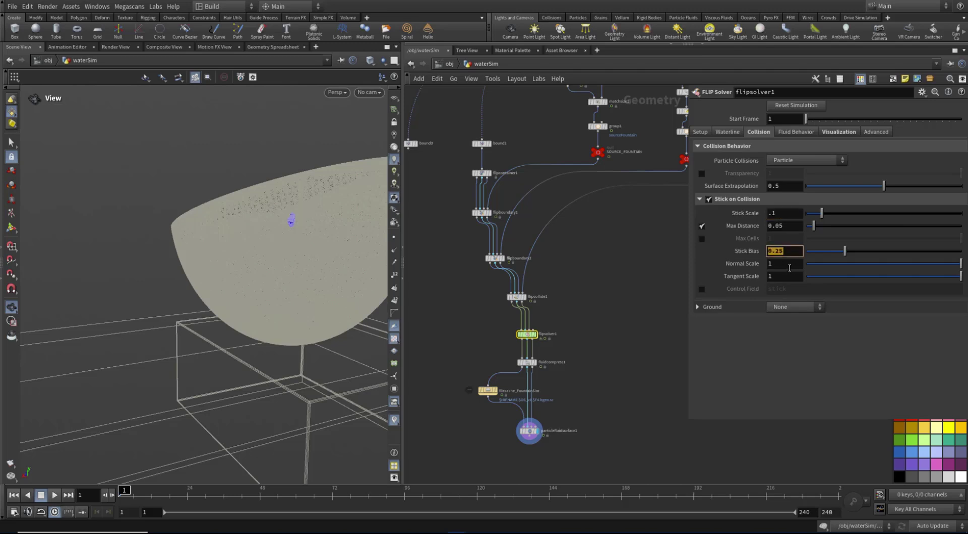
pyautogui.doubleClick(784, 276)
pyautogui.write('.1')
pyautogui.press('Return')
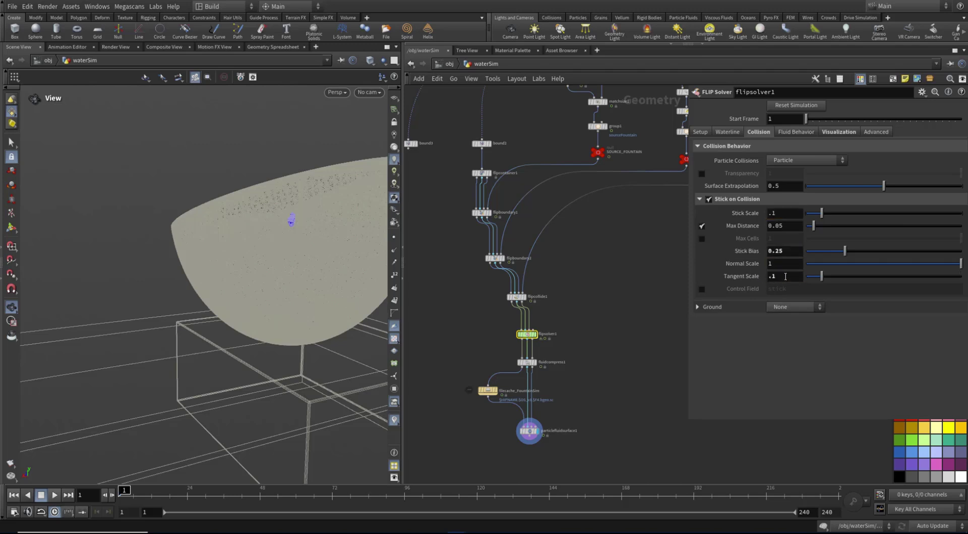
pyautogui.doubleClick(785, 276)
# Set the Max Substeps of flipsolver1 to 4.
pyautogui.click(701, 133)
pyautogui.click(789, 240)
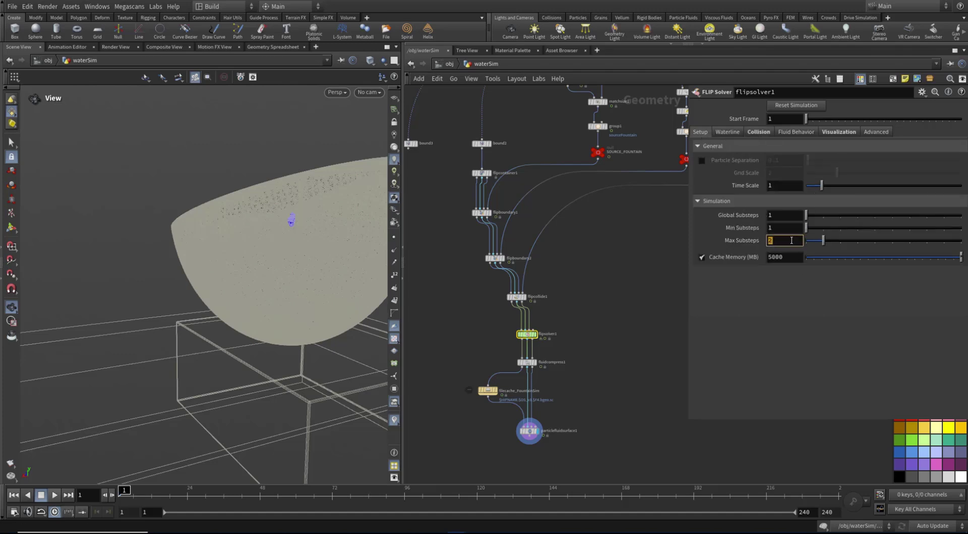
pyautogui.write('4')
pyautogui.press('Return')
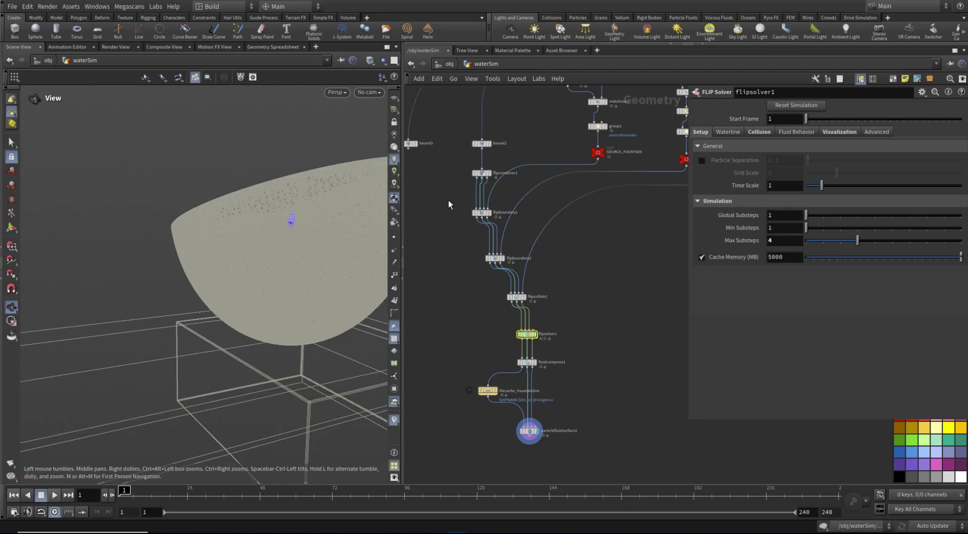
# Set the Particle Separation of flipcontainer1 to 0.002.
pyautogui.click(478, 174)
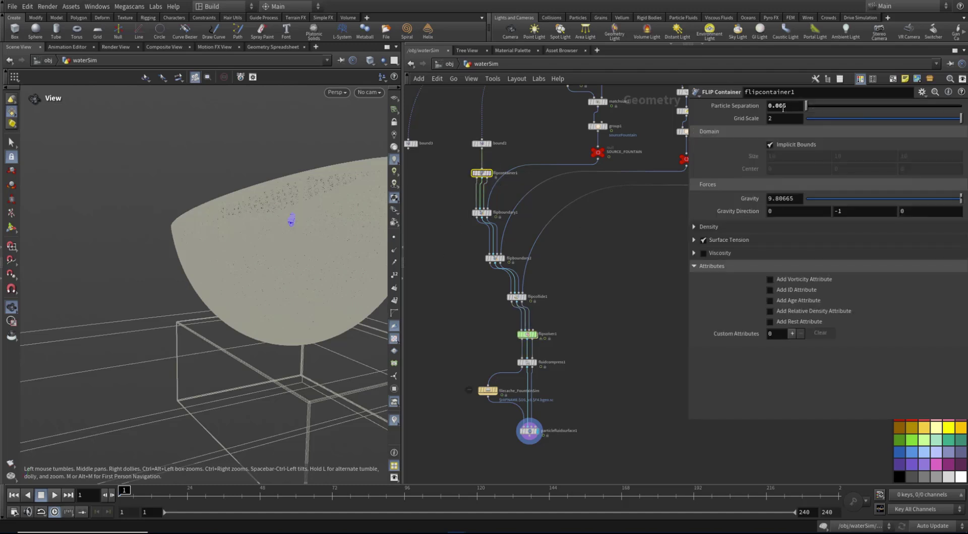
pyautogui.doubleClick(783, 106)
pyautogui.write('0.002')
pyautogui.press('Return')
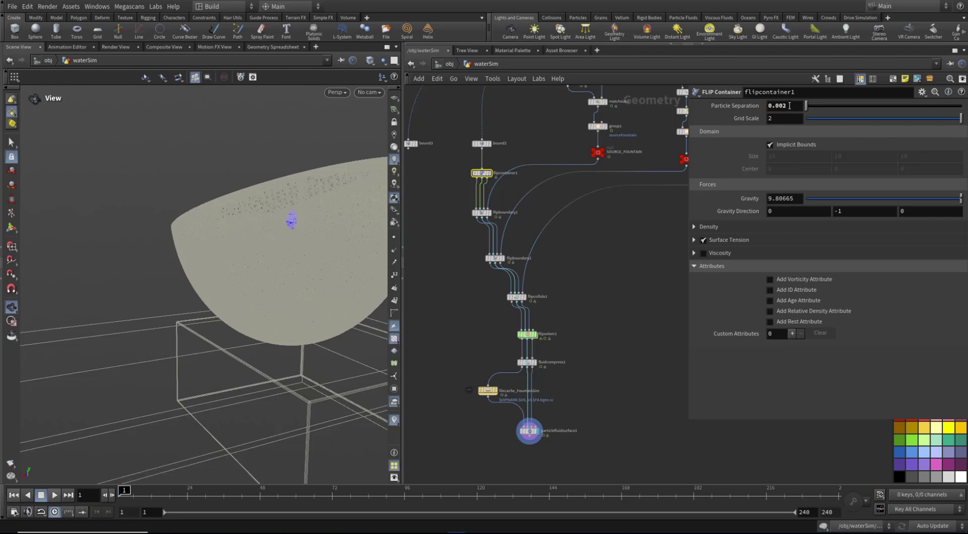
pyautogui.moveTo(292, 237); pyautogui.dragTo(204, 240)
pyautogui.moveTo(495, 259); pyautogui.dragTo(500, 253)
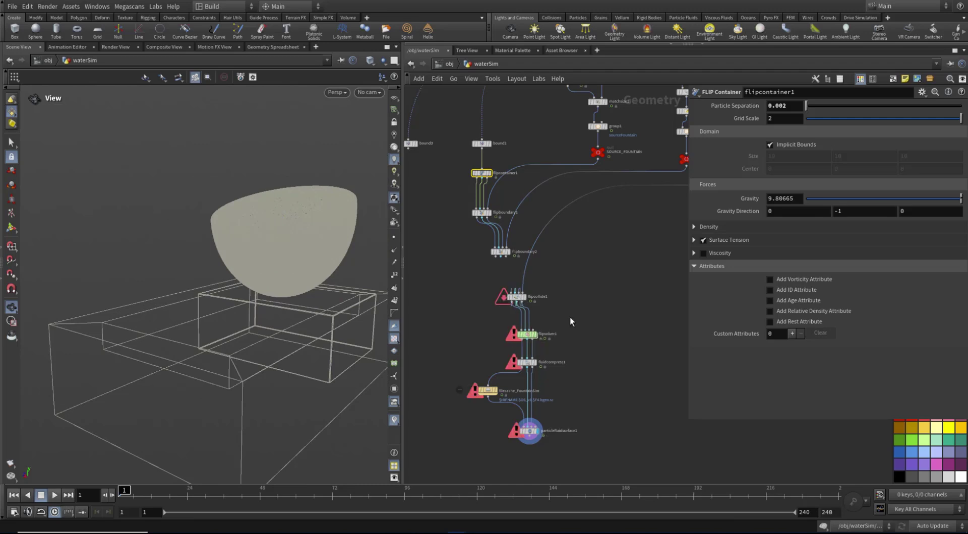
pyautogui.hotkey('ctrl', 'z')
pyautogui.hotkey('ctrl', 'z')
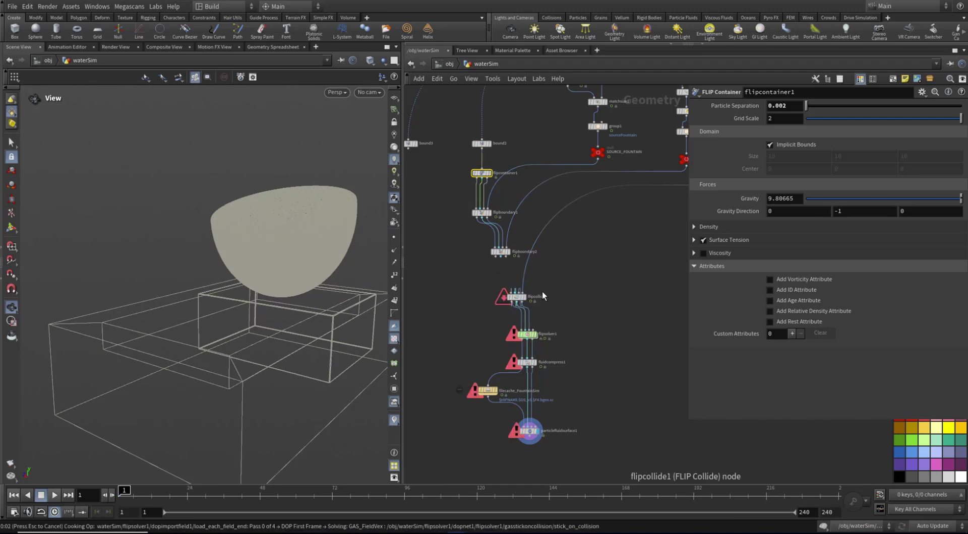
# Save the scene file.
pyautogui.hotkey('ctrl', 's')
pyautogui.scroll(2, 555, 396)
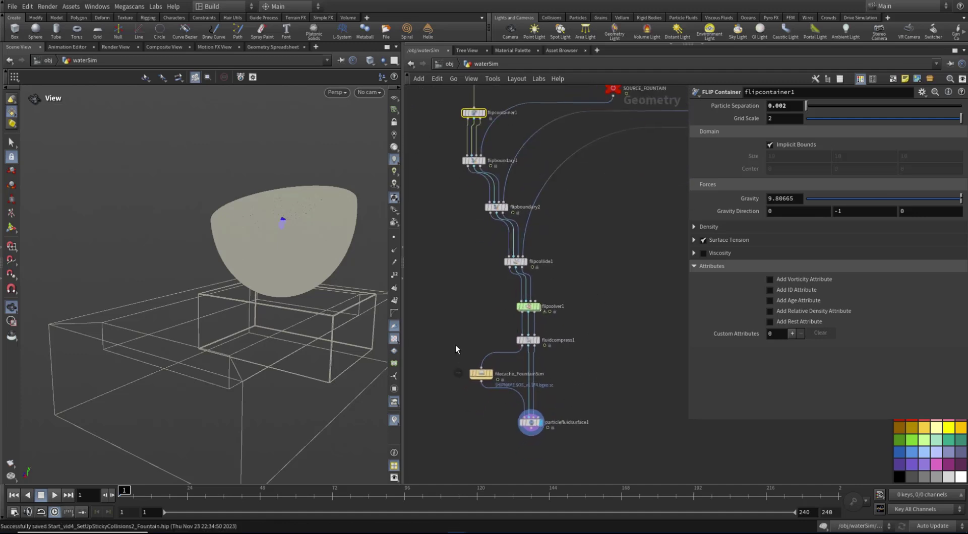
# Tidy the network by moving flipcollide1, flipsolver1, fluidcompress1, filecache_FountainSim and particlefluidsurface1 closer to the nodes above.
pyautogui.click(478, 379)
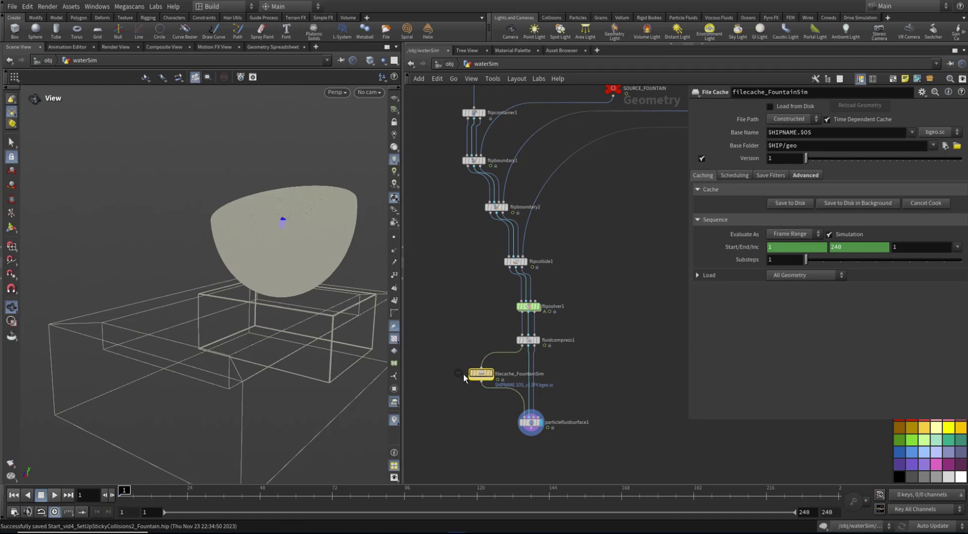
pyautogui.moveTo(464, 374); pyautogui.dragTo(461, 371)
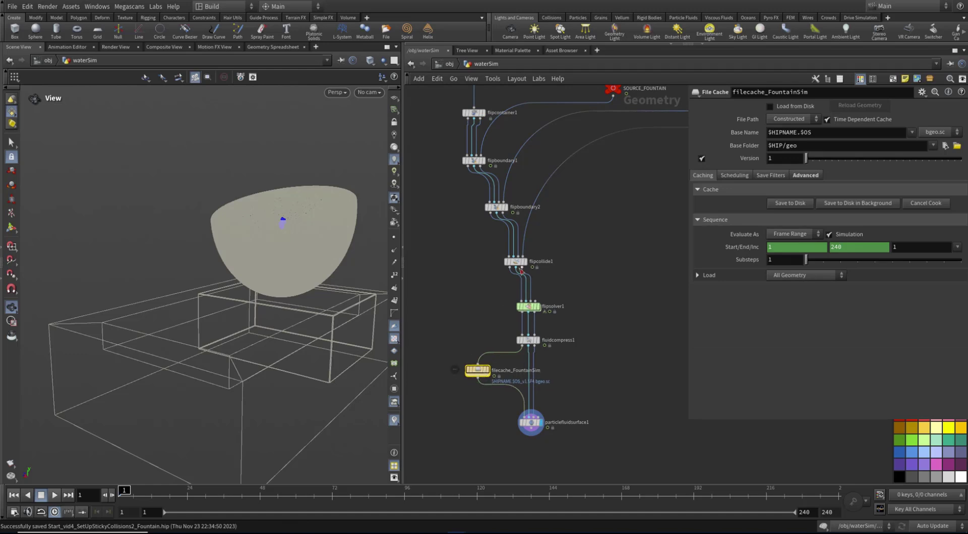
pyautogui.moveTo(520, 267); pyautogui.dragTo(513, 255)
pyautogui.moveTo(529, 306); pyautogui.dragTo(529, 289)
pyautogui.moveTo(529, 340); pyautogui.dragTo(529, 319)
pyautogui.moveTo(530, 422); pyautogui.dragTo(533, 394)
pyautogui.moveTo(479, 375); pyautogui.dragTo(486, 354)
pyautogui.moveTo(474, 303); pyautogui.dragTo(470, 331, button='middle')
# Review the setup and collision settings of flipsolver1 and the parameters of flipcollide1, flipboundary2 and flipboundary1.
pyautogui.click(525, 316)
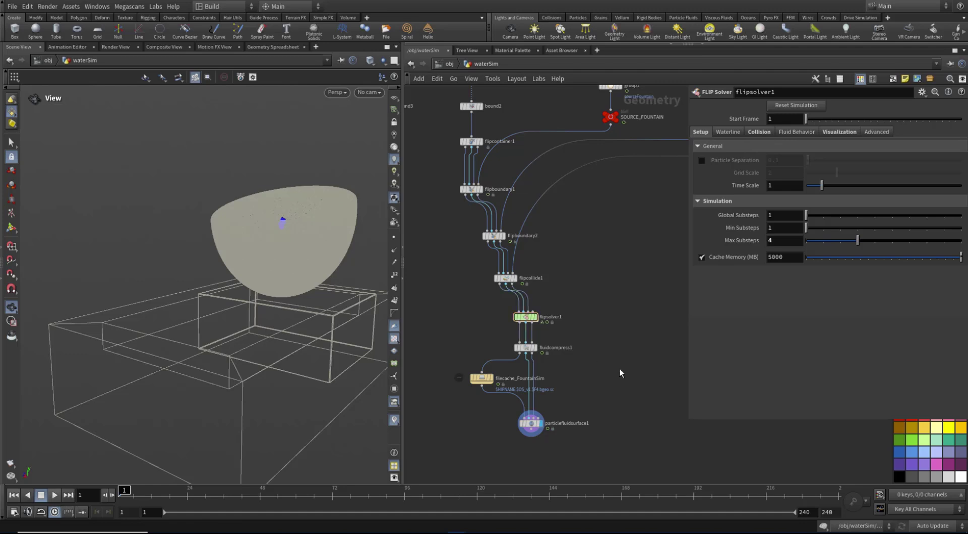
pyautogui.click(758, 132)
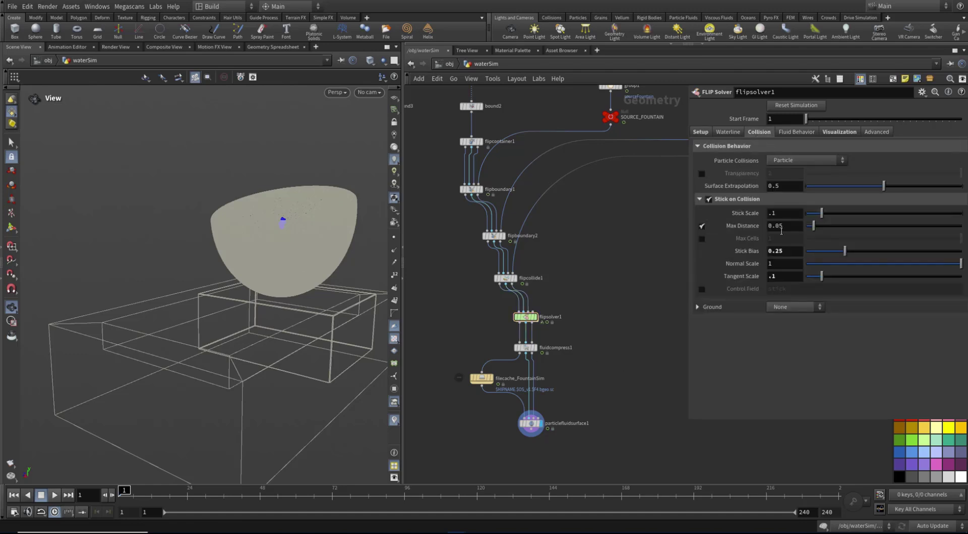
pyautogui.click(699, 132)
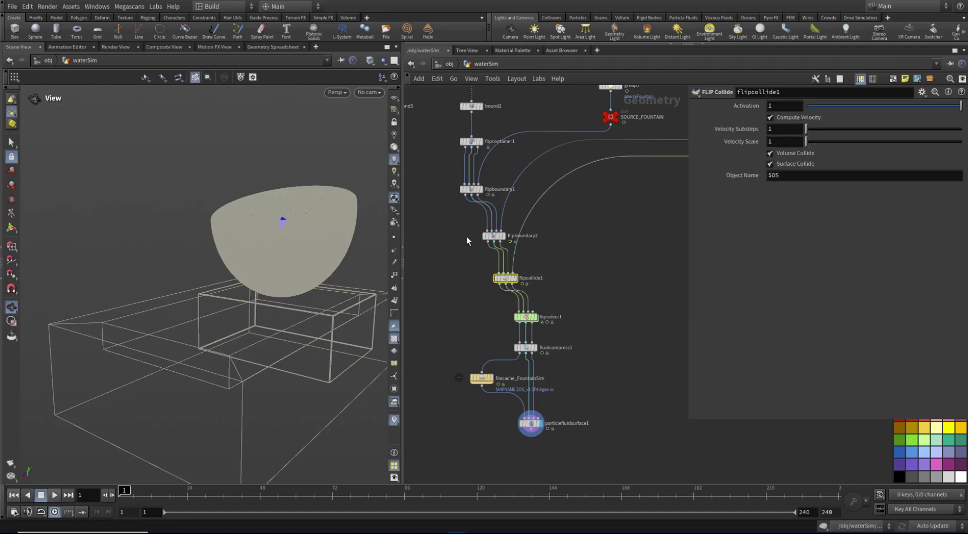
pyautogui.click(491, 235)
pyautogui.click(467, 190)
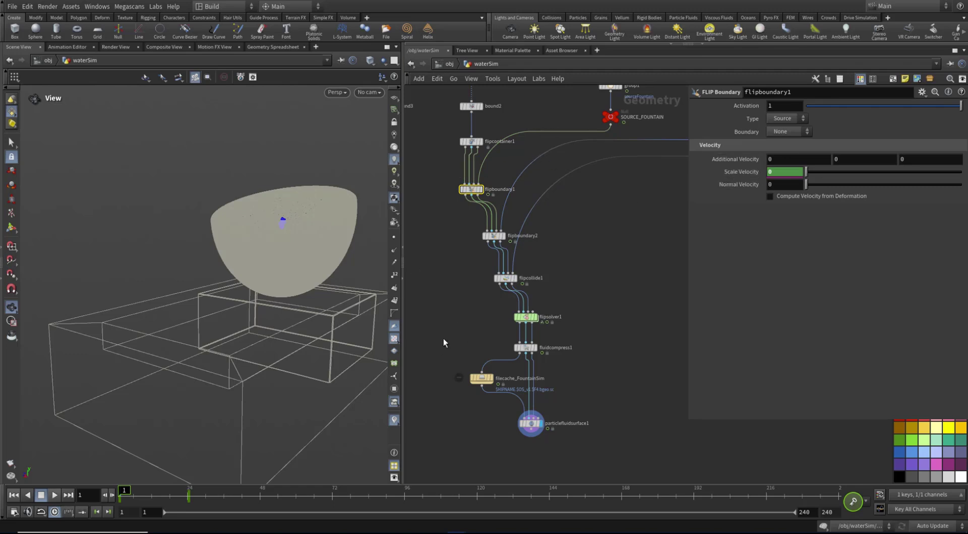
# Display bound2 and FOUNTAIN_IN to compare the simulation bounding box with the fountain geometry.
pyautogui.click(477, 109)
pyautogui.moveTo(283, 222); pyautogui.dragTo(278, 231)
pyautogui.click(481, 106)
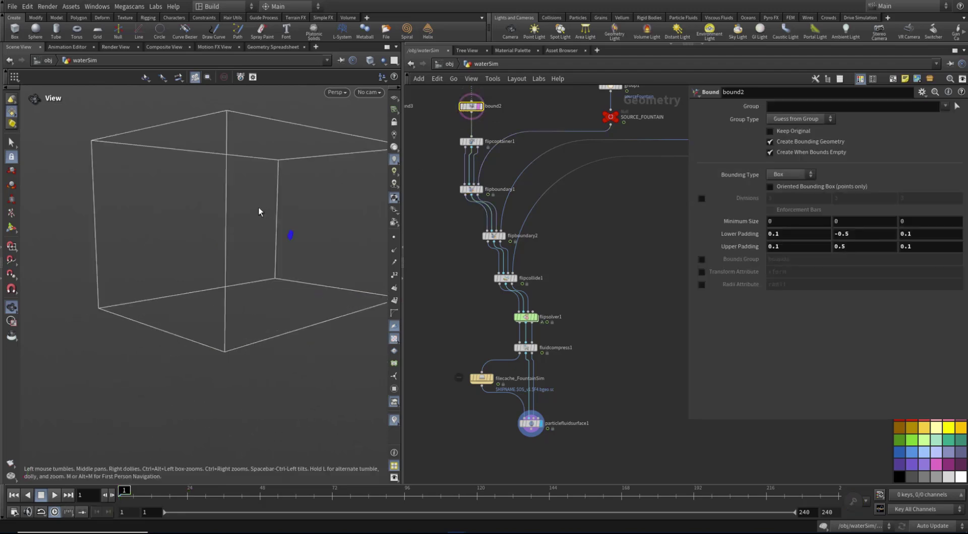
pyautogui.moveTo(491, 137); pyautogui.dragTo(554, 144, button='middle')
pyautogui.click(559, 146)
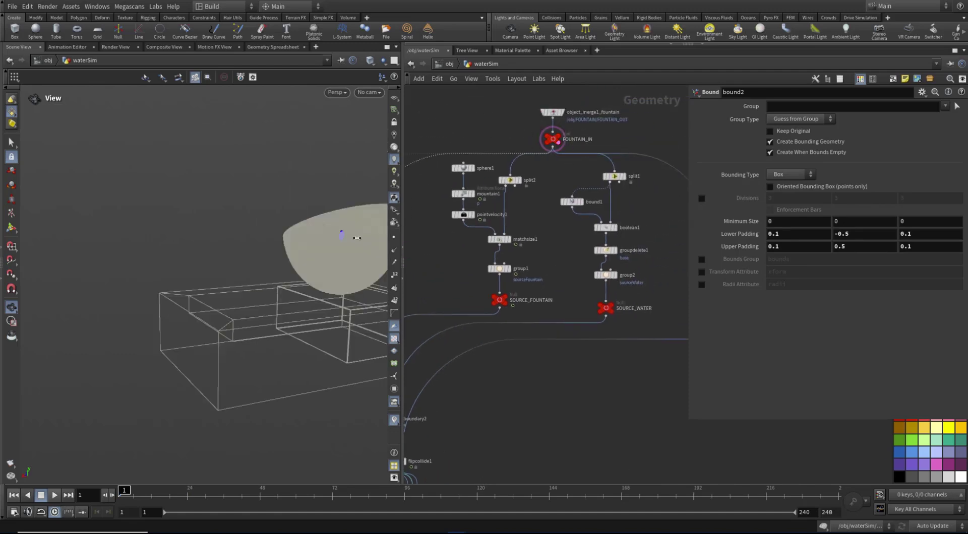
pyautogui.press('f')
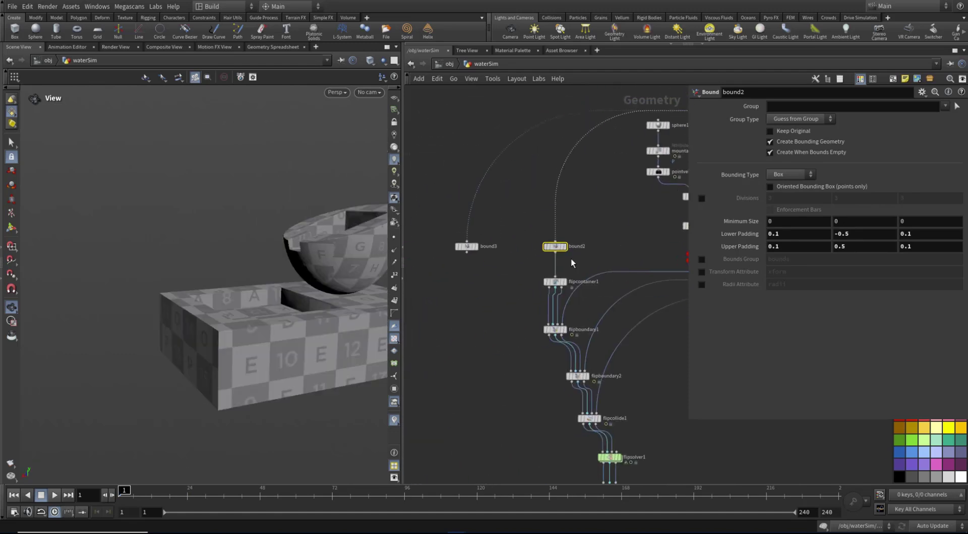
pyautogui.click(563, 251)
pyautogui.scroll(3, 276, 277)
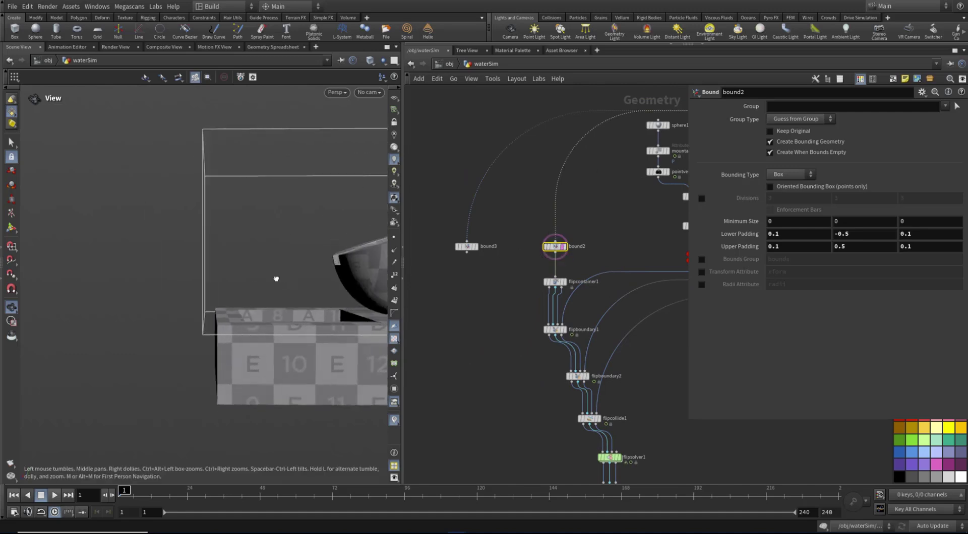
pyautogui.scroll(-3, 282, 287)
pyautogui.scroll(1, 246, 328)
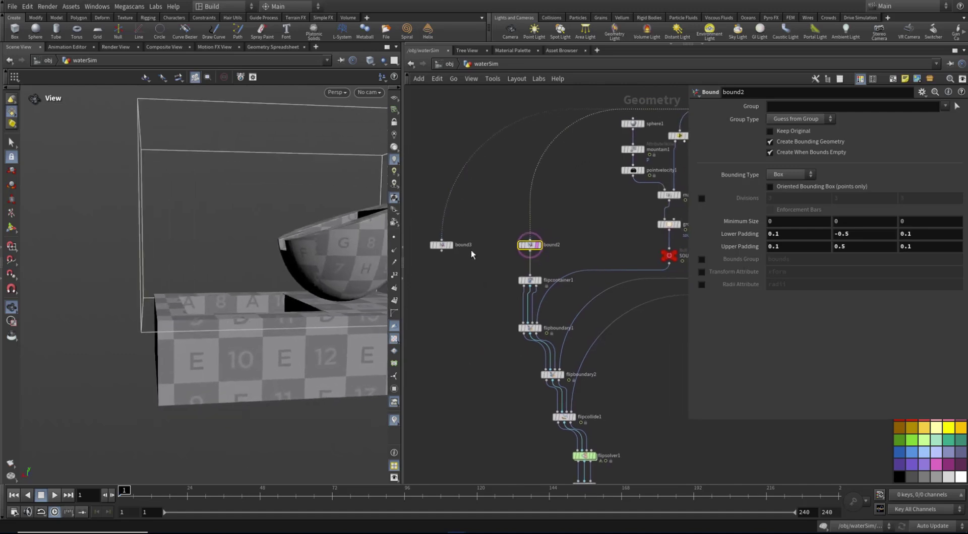
# Connect bound3 to flipcontainer1's input in place of bound2, and move bound3 above the container with bound2 aside.
pyautogui.click(450, 255)
pyautogui.click(442, 251)
pyautogui.click(529, 275)
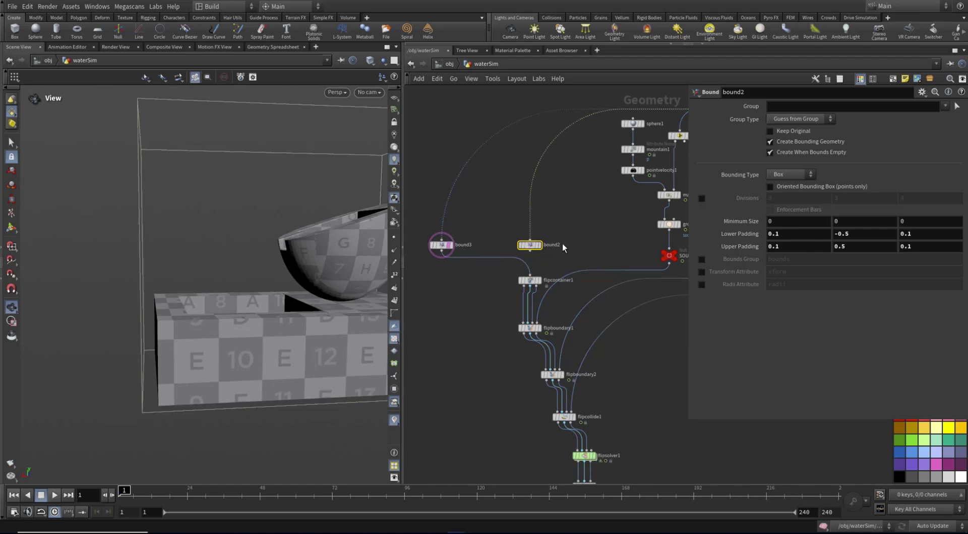
pyautogui.moveTo(529, 245); pyautogui.dragTo(545, 221)
pyautogui.moveTo(449, 246); pyautogui.dragTo(505, 246)
# Display flipsolver1 and particlefluidsurface1 in turn to examine the fluid particles inside the new bounds.
pyautogui.keyDown('alt'); pyautogui.moveTo(313, 290); pyautogui.dragTo(283, 365); pyautogui.keyUp('alt')
pyautogui.moveTo(469, 373); pyautogui.dragTo(433, 166, button='middle')
pyautogui.scroll(2, 524, 240)
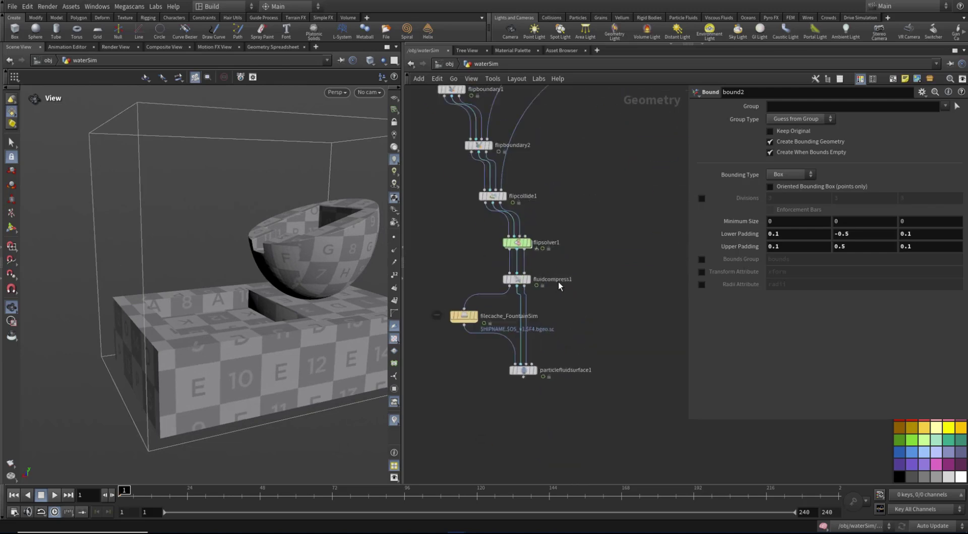
pyautogui.click(524, 240)
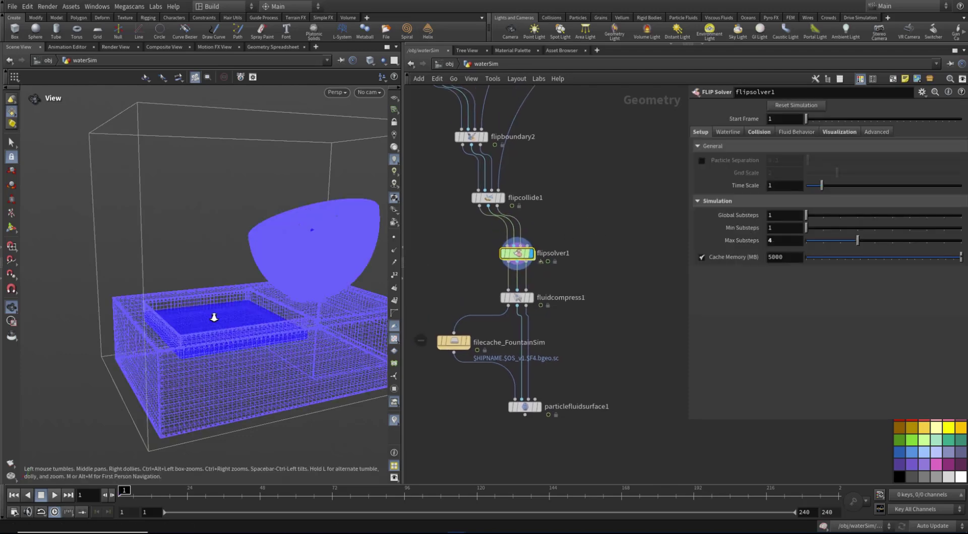
pyautogui.scroll(5, 272, 325)
pyautogui.click(537, 407)
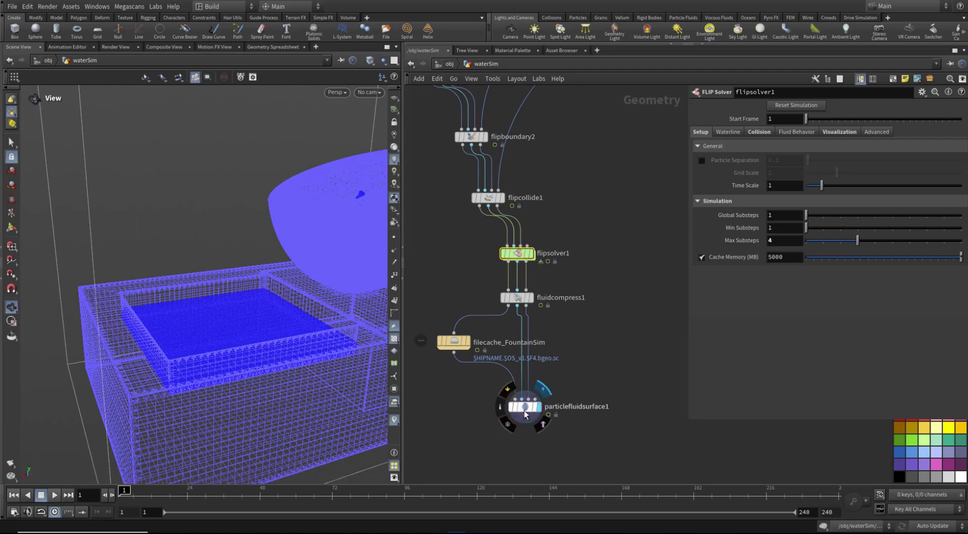
pyautogui.moveTo(210, 339); pyautogui.dragTo(193, 328)
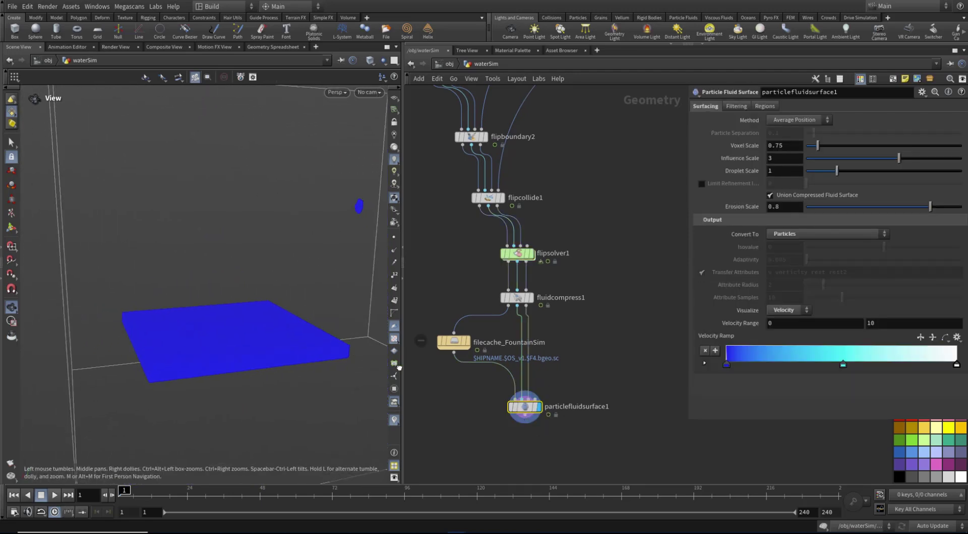
pyautogui.middleClick(528, 411)
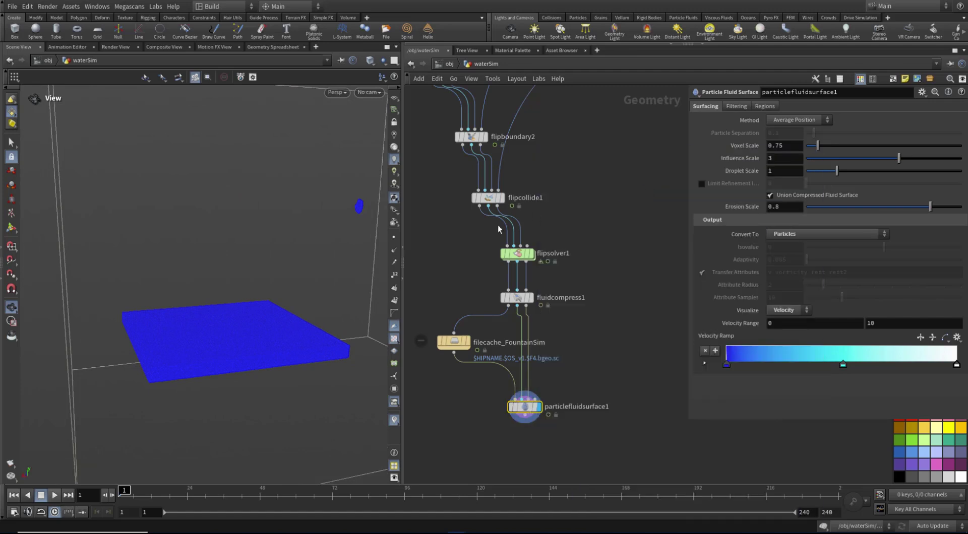
pyautogui.moveTo(277, 246)
pyautogui.mouseDown()
pyautogui.moveTo(255, 248)
pyautogui.moveTo(264, 250)
pyautogui.moveTo(248, 266)
pyautogui.moveTo(270, 270)
pyautogui.moveTo(276, 257)
pyautogui.moveTo(262, 254)
pyautogui.mouseUp()
# Save the scene before caching the simulation.
pyautogui.click(11, 6)
pyautogui.click(23, 59)
# Start saving filecache_FountainSim to disk in the background and move particlefluidsurface1 below the expanded cache node.
pyautogui.click(441, 349)
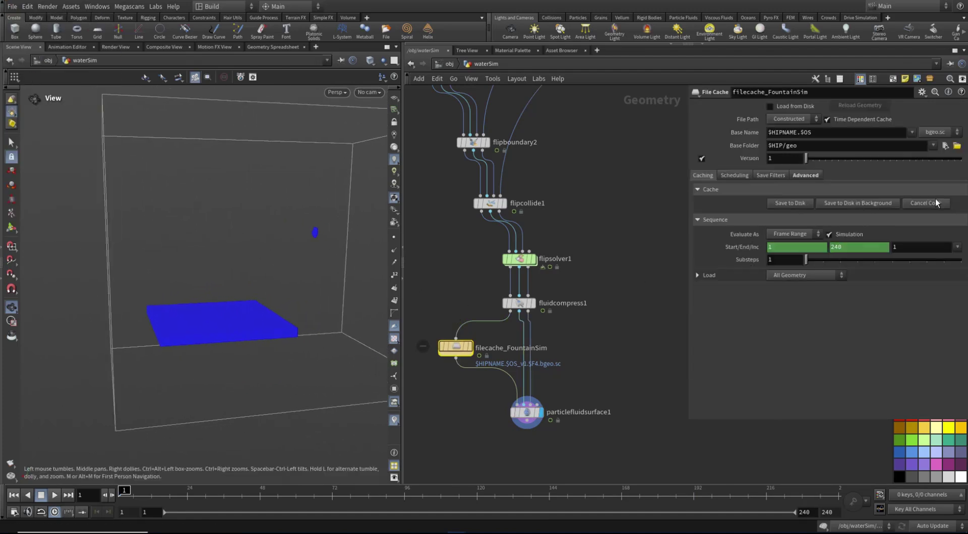
pyautogui.click(874, 204)
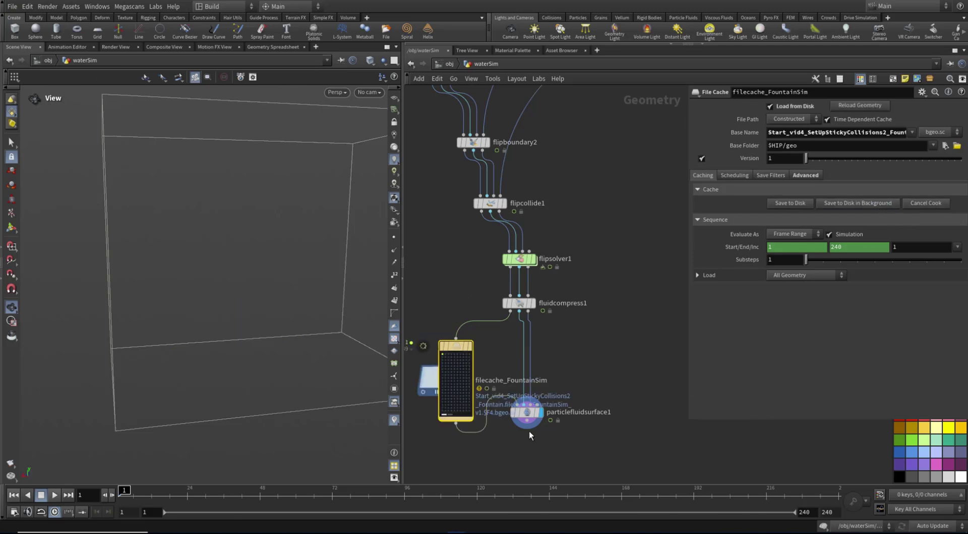
pyautogui.moveTo(531, 422); pyautogui.dragTo(542, 464)
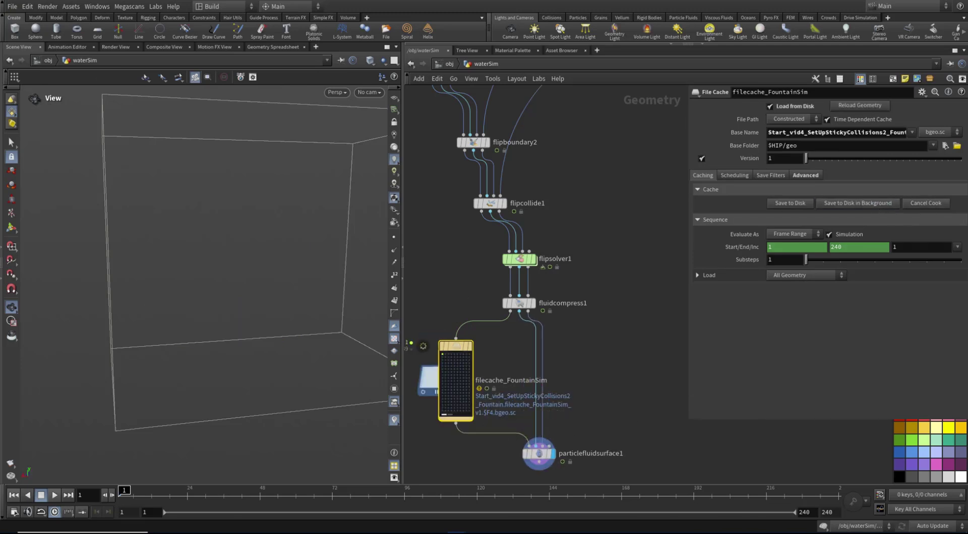
# Open Task Manager beside the network and show its memory performance graph to monitor usage during the cache.
pyautogui.hotkey('ctrl', 'shift', 'Escape')
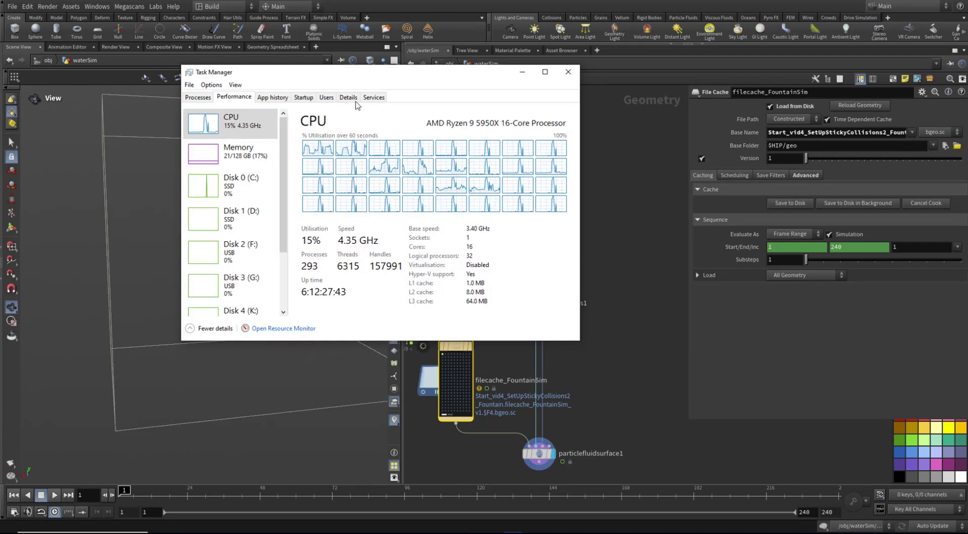
pyautogui.moveTo(382, 73); pyautogui.dragTo(736, 66)
pyautogui.click(575, 143)
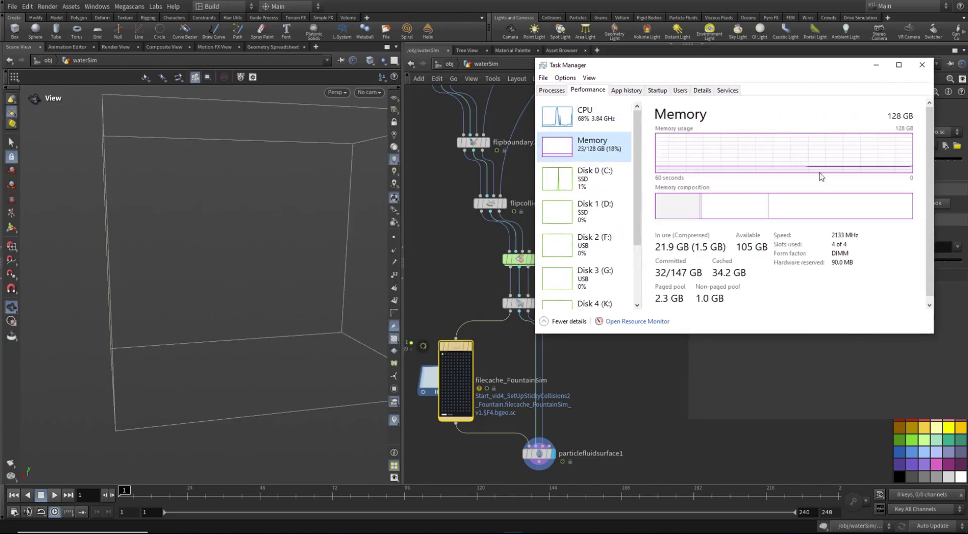
pyautogui.moveTo(935, 330); pyautogui.dragTo(870, 370)
pyautogui.moveTo(687, 63); pyautogui.dragTo(778, 110)
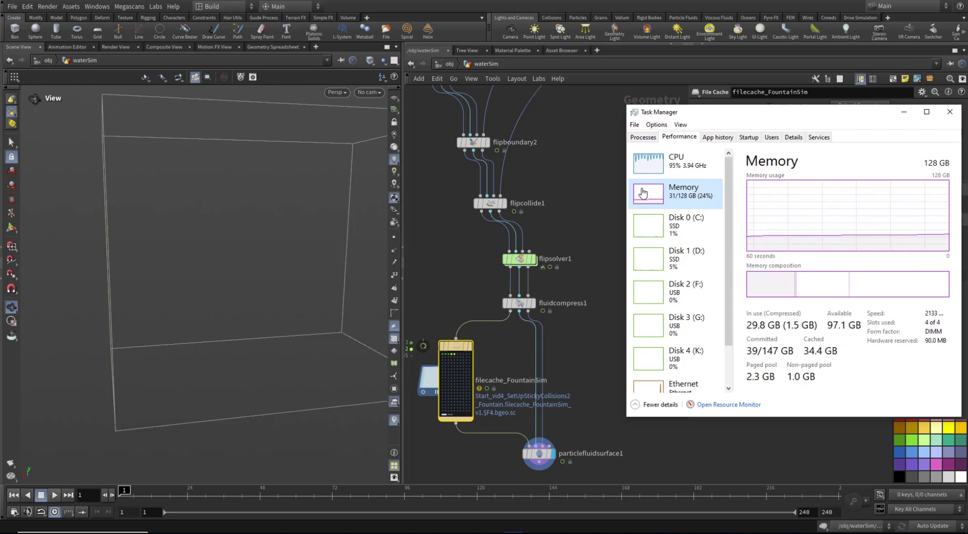
# Select particlefluidsurface1, go to frame 4 to view the cached fluid, and inspect the node's information.
pyautogui.scroll(-1, 644, 193)
pyautogui.scroll(1, 472, 277)
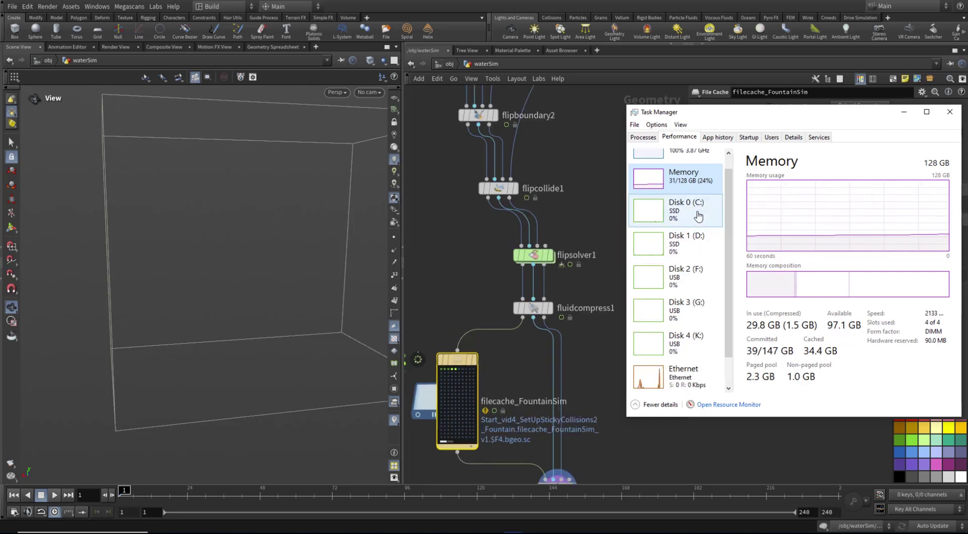
pyautogui.scroll(-1, 694, 216)
pyautogui.scroll(-2, 477, 286)
pyautogui.click(574, 395)
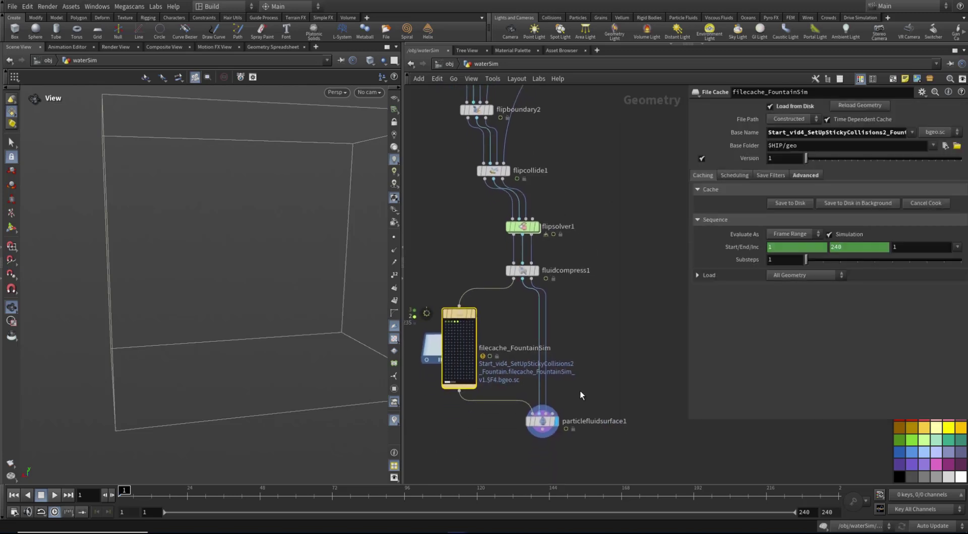
pyautogui.click(542, 421)
pyautogui.click(127, 496)
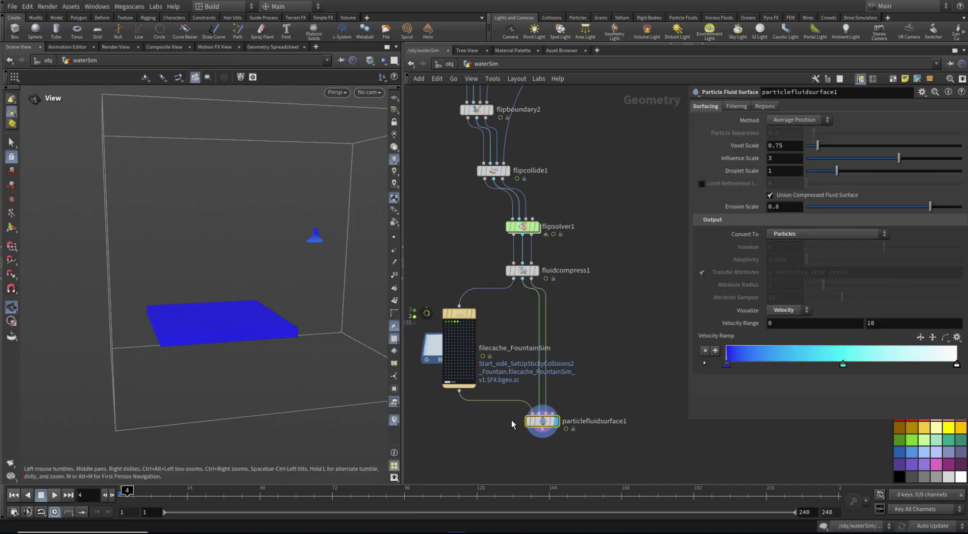
pyautogui.middleClick(543, 425)
# Check memory usage in Task Manager, then examine the cached fluid at frame 7 and inspect particlefluidsurface1's node information.
pyautogui.hotkey('ctrl', 'shift', 'Escape')
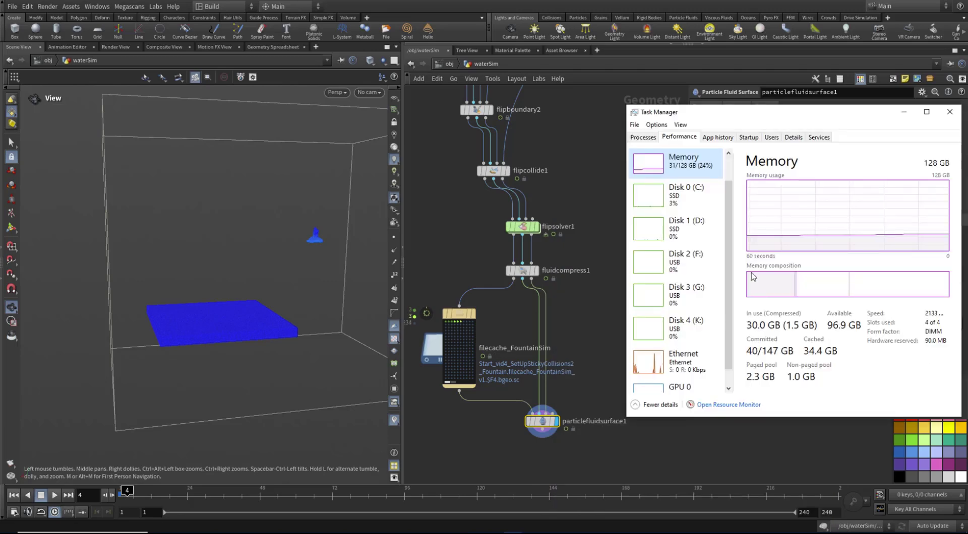
pyautogui.moveTo(761, 116); pyautogui.dragTo(706, 103)
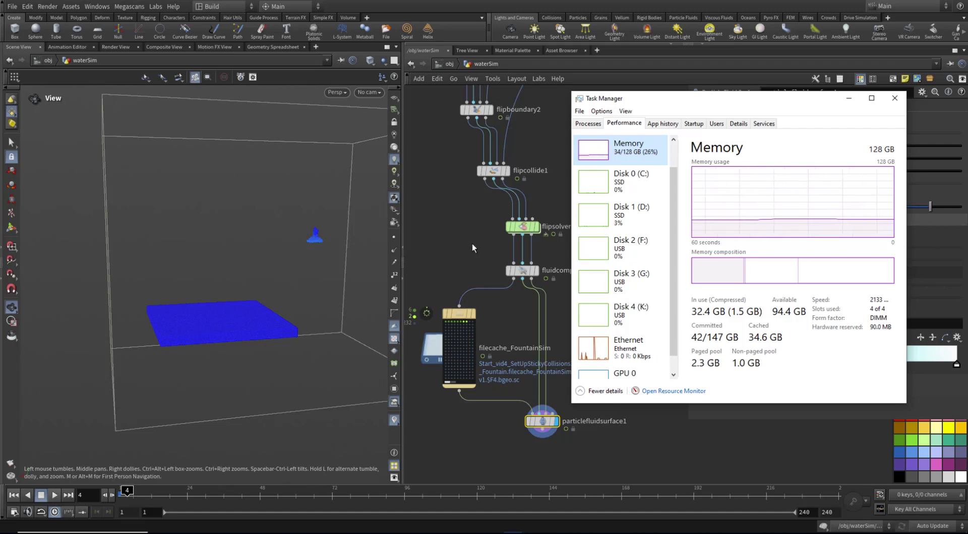
pyautogui.moveTo(467, 248); pyautogui.dragTo(479, 234, button='middle')
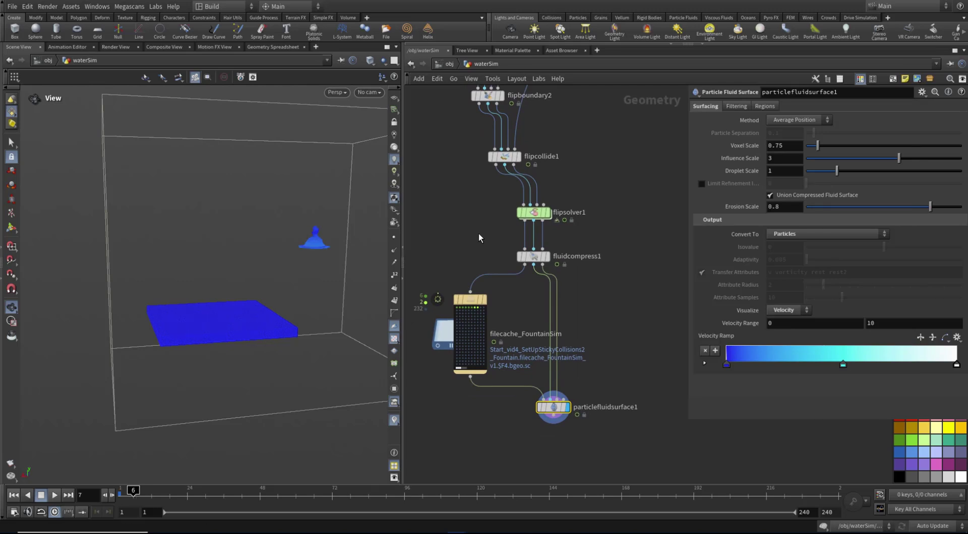
pyautogui.moveTo(245, 219); pyautogui.dragTo(220, 259, button='right')
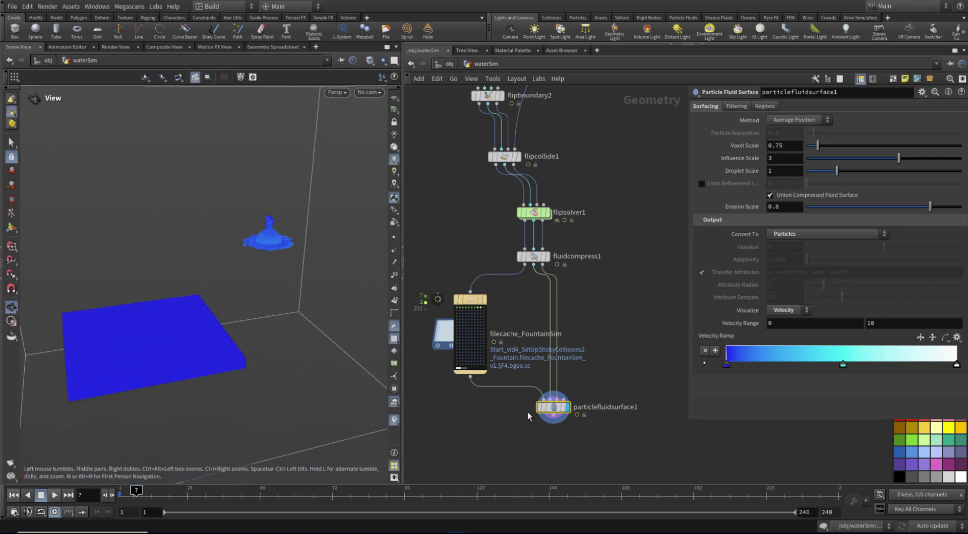
pyautogui.middleClick(563, 408)
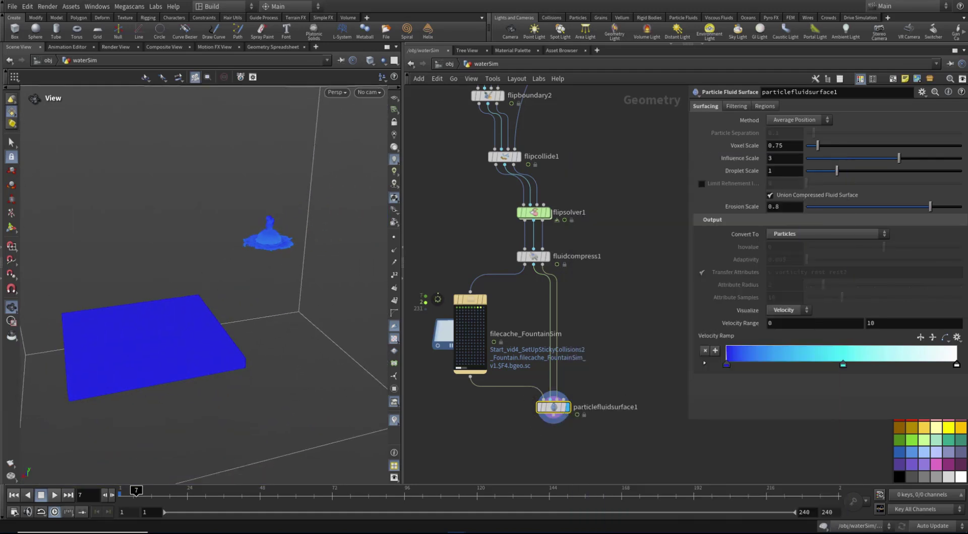
# Recheck memory usage in Task Manager and cancel the background cook of filecache_FountainSim.
pyautogui.hotkey('alt', 'Tab')
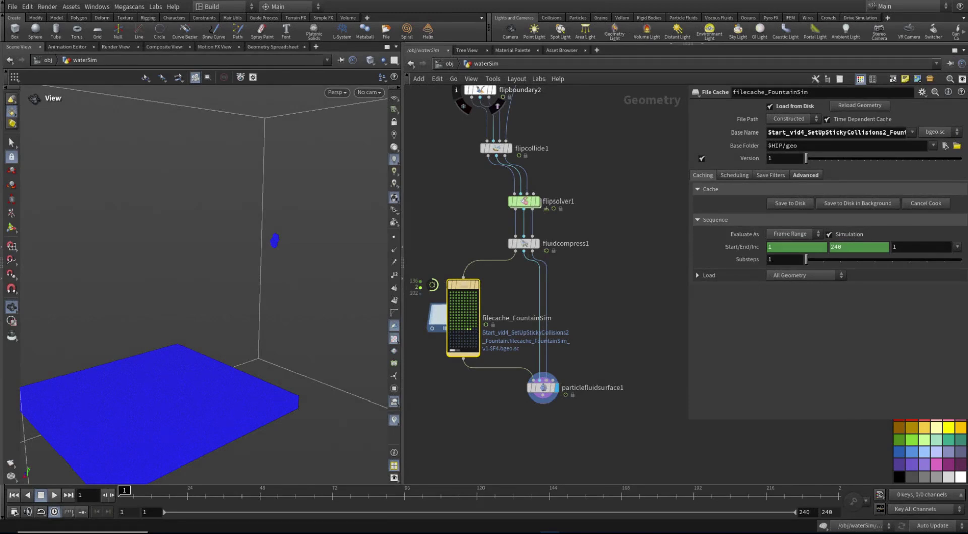
pyautogui.hotkey('alt', 'Tab')
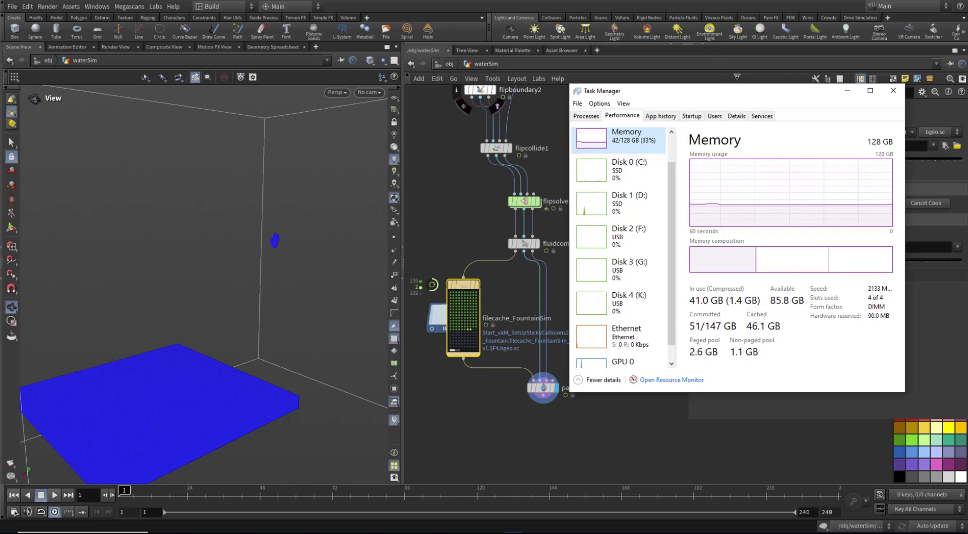
pyautogui.click(736, 77)
pyautogui.middleClick(542, 394)
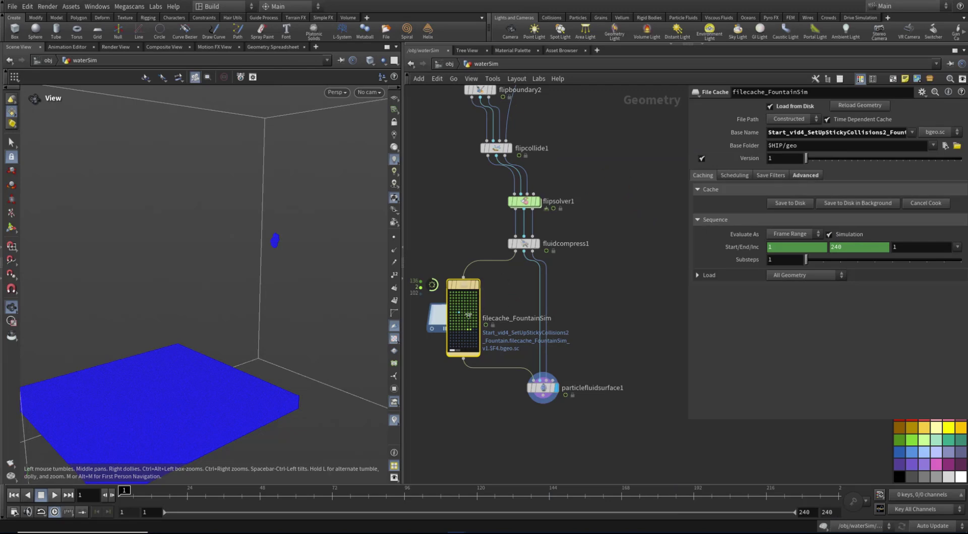
pyautogui.click(919, 201)
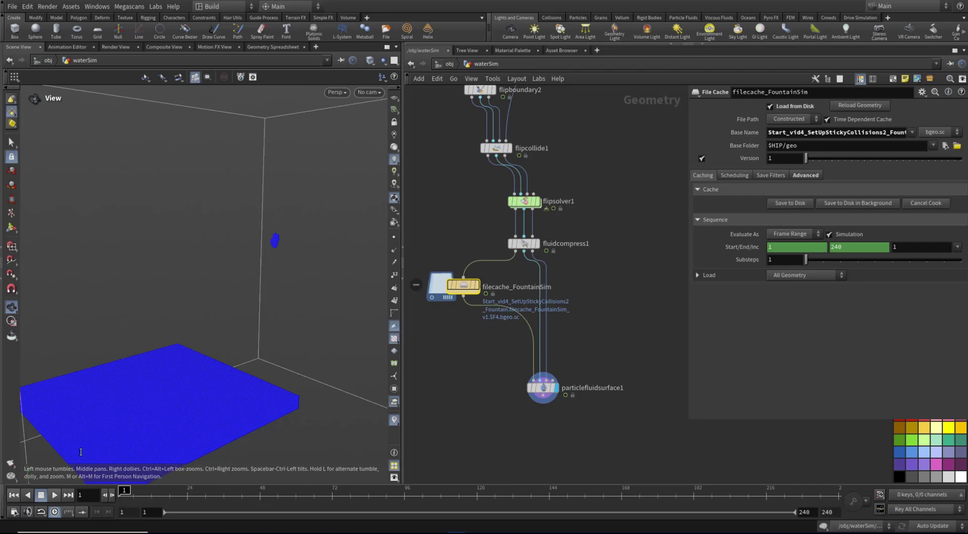
# Open the flipbook render settings, set the end frame to 135, and move the settings window over the network.
pyautogui.keyDown('shift'); pyautogui.click(10, 463); pyautogui.keyUp('shift')
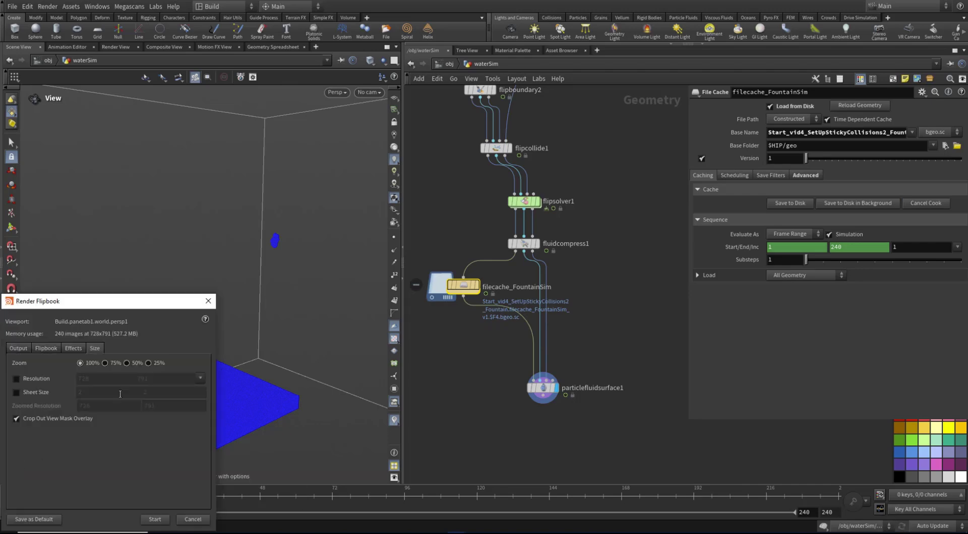
pyautogui.click(34, 349)
pyautogui.doubleClick(147, 364)
pyautogui.write('135')
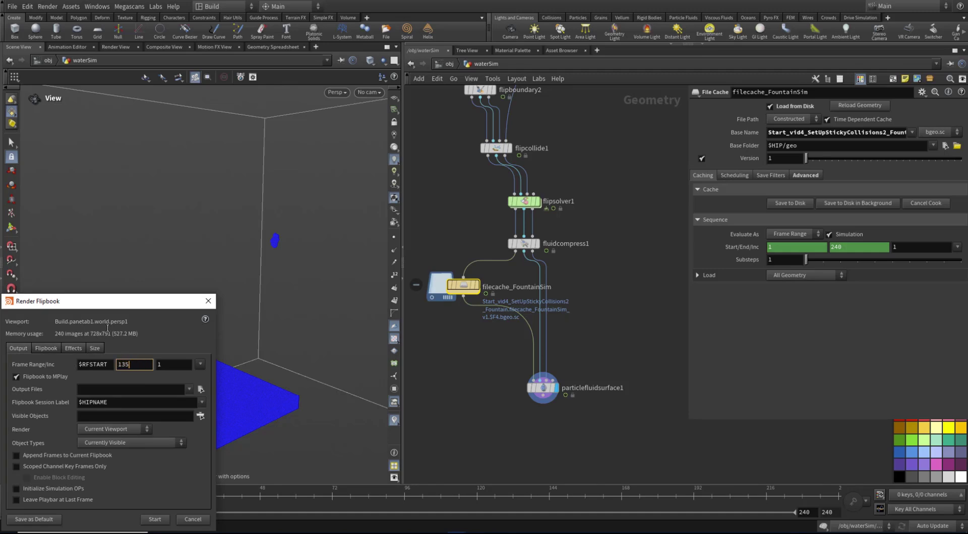
pyautogui.moveTo(135, 307); pyautogui.dragTo(622, 171)
# Frame the fluid together with the COLLIDER bowl in the viewport and start rendering the flipbook.
pyautogui.moveTo(330, 223); pyautogui.dragTo(301, 225)
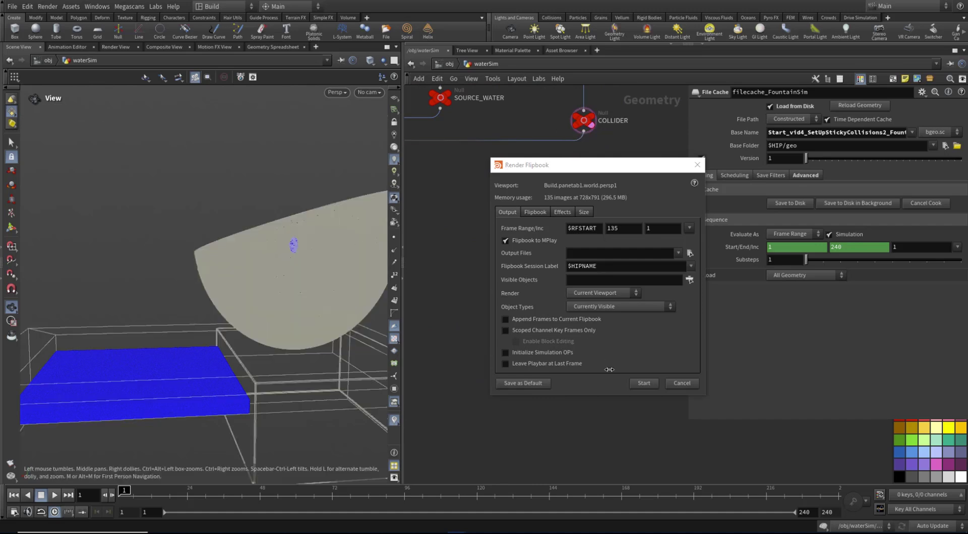
pyautogui.moveTo(251, 268); pyautogui.dragTo(285, 269)
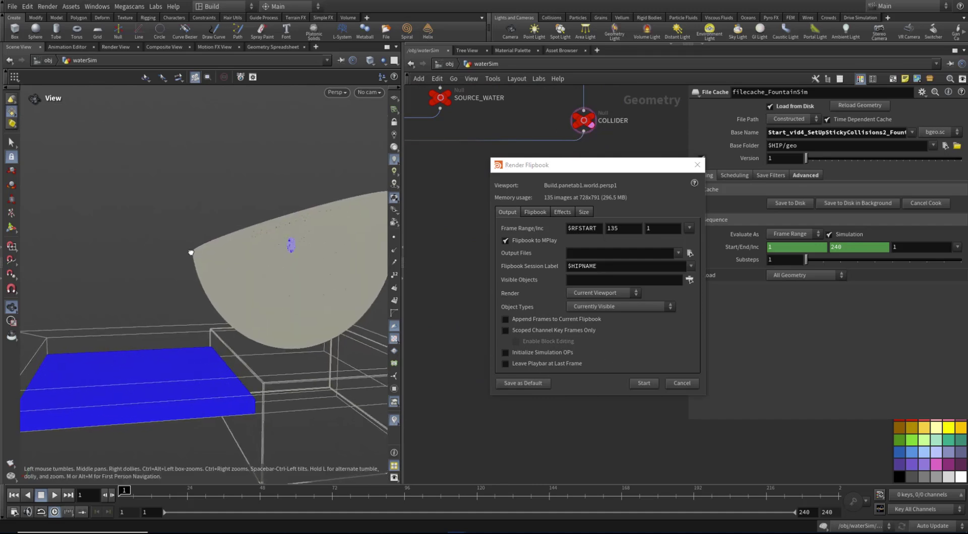
pyautogui.click(649, 384)
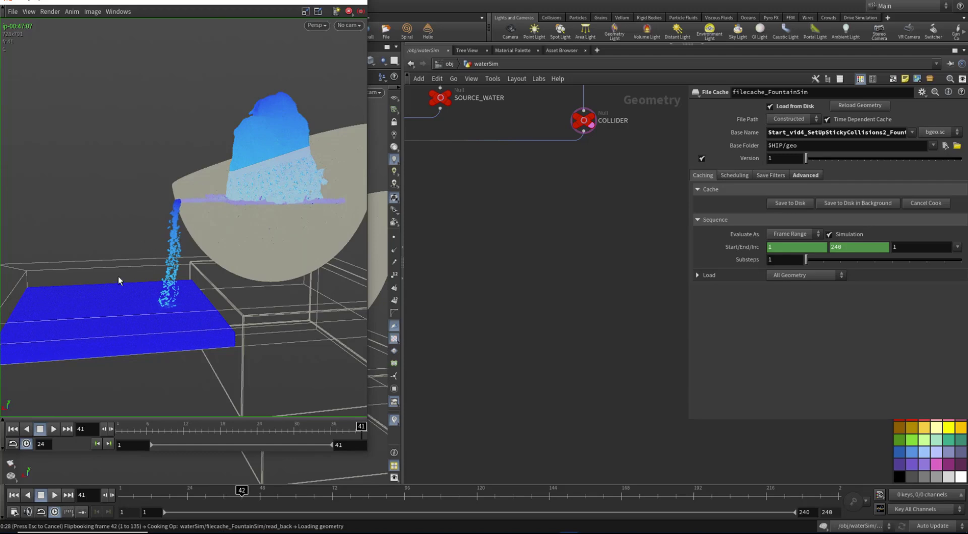
# Play the rendered flipbook and close it, then examine the fountain in the viewport at frames 107 and 131.
pyautogui.click(54, 427)
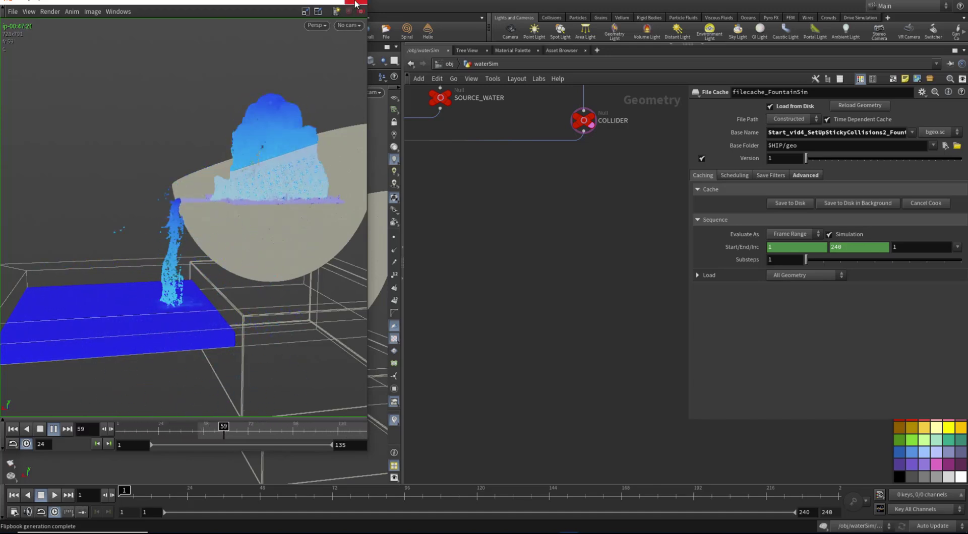
pyautogui.click(360, 12)
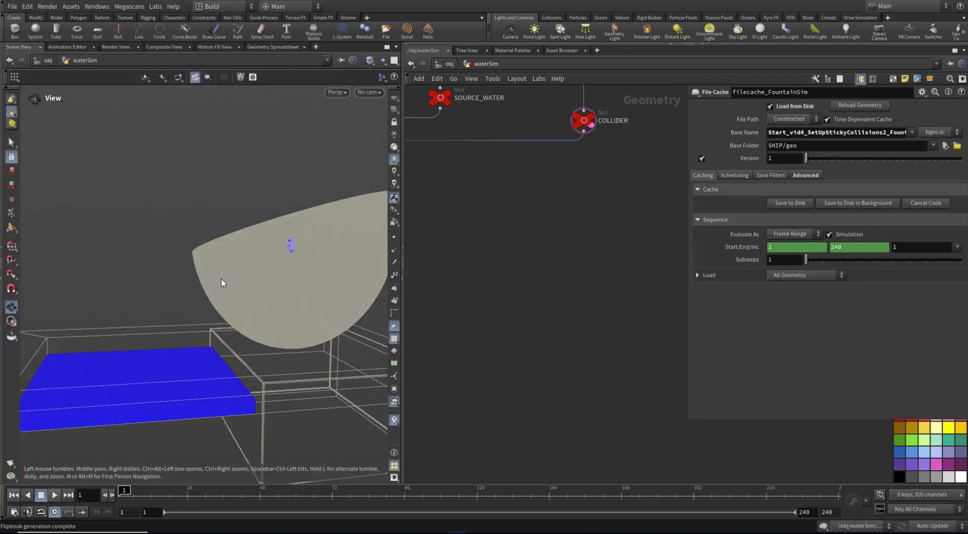
pyautogui.moveTo(224, 281); pyautogui.dragTo(217, 347)
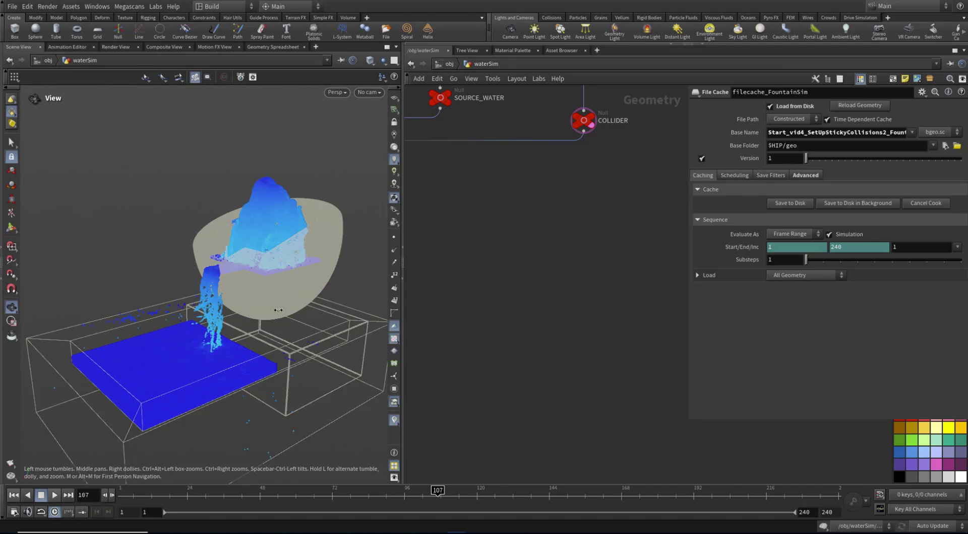
pyautogui.moveTo(242, 272)
pyautogui.mouseDown()
pyautogui.moveTo(259, 281)
pyautogui.moveTo(224, 285)
pyautogui.moveTo(300, 289)
pyautogui.moveTo(315, 266)
pyautogui.moveTo(259, 299)
pyautogui.mouseUp()
pyautogui.moveTo(242, 333); pyautogui.dragTo(209, 307)
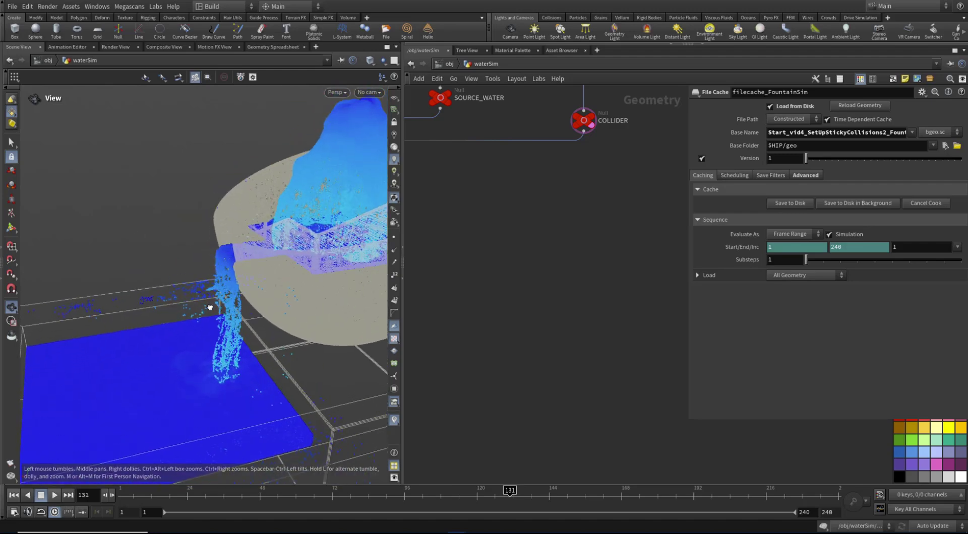
# Return the timeline to frame 1, bring the simulation nodes into view, and save the scene.
pyautogui.click(11, 495)
pyautogui.scroll(-4, 479, 260)
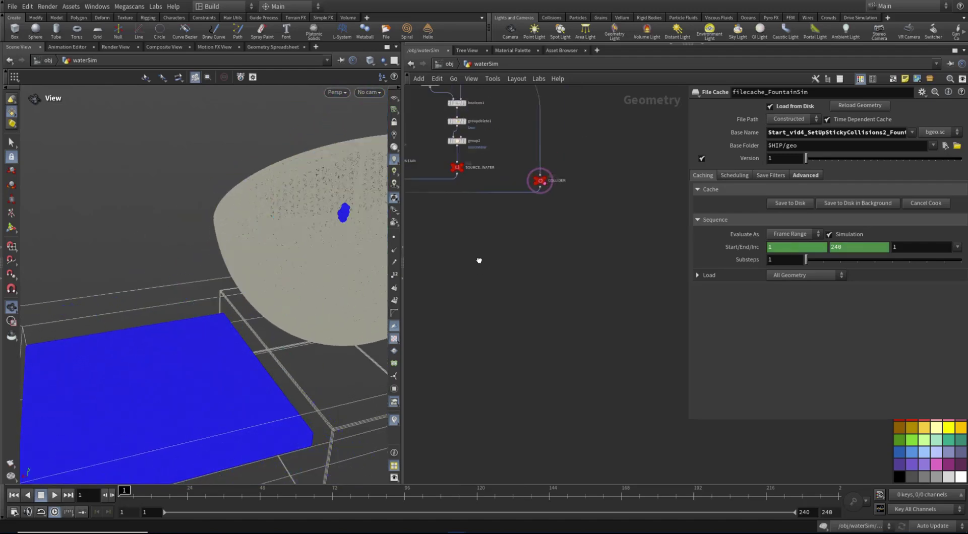
pyautogui.moveTo(479, 262); pyautogui.dragTo(633, 196, button='middle')
pyautogui.scroll(3, 566, 239)
pyautogui.scroll(3, 562, 252)
pyautogui.hotkey('ctrl', 's')
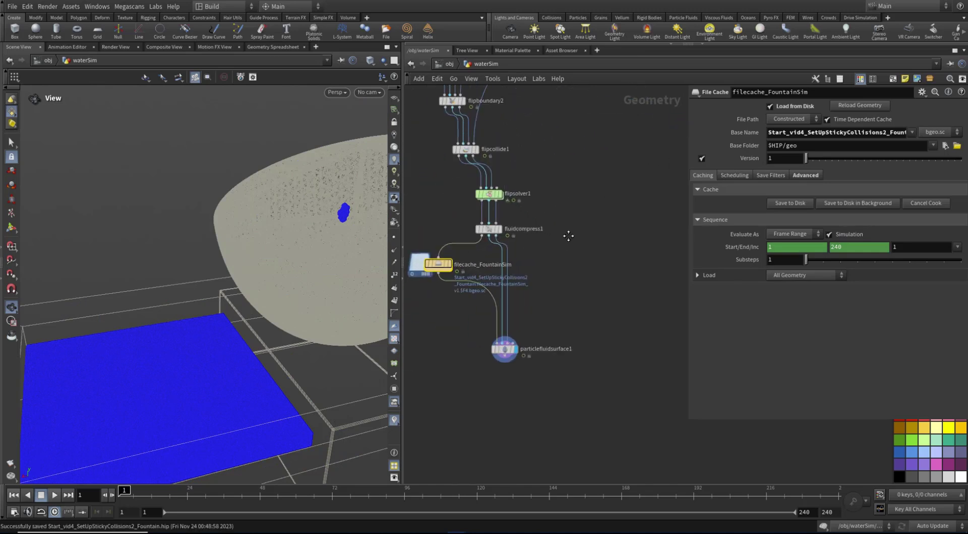
# Enclose the node chain from bound3 to particlefluidsurface1 in a network box titled BIG SIM.
pyautogui.scroll(-6, 567, 235)
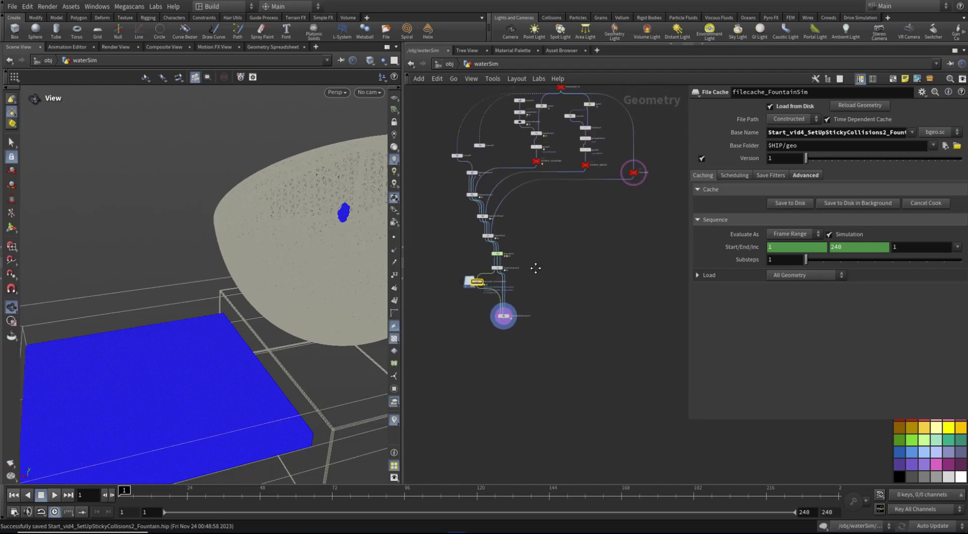
pyautogui.moveTo(532, 251); pyautogui.dragTo(556, 283, button='middle')
pyautogui.moveTo(443, 188); pyautogui.dragTo(469, 374)
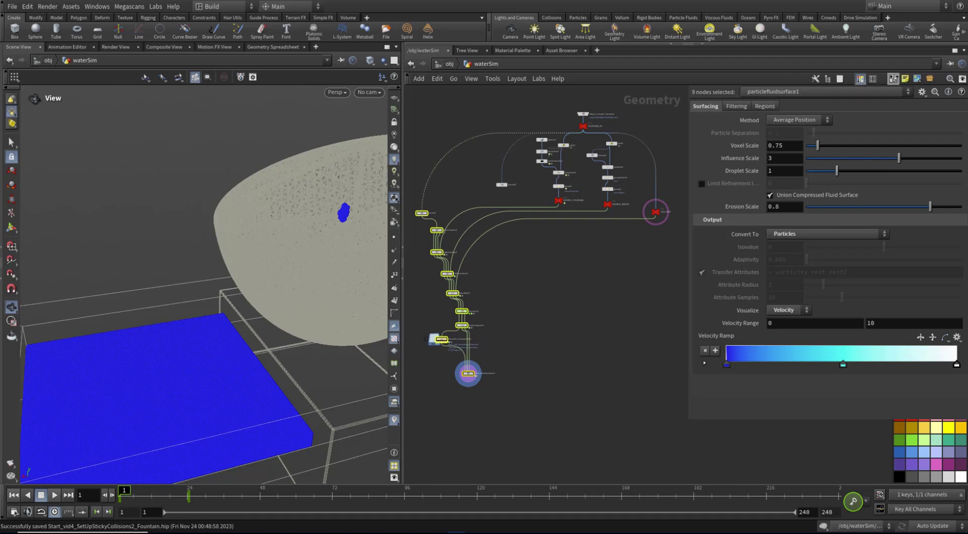
pyautogui.hotkey('shift', 'o')
pyautogui.scroll(4, 554, 178)
pyautogui.doubleClick(554, 178)
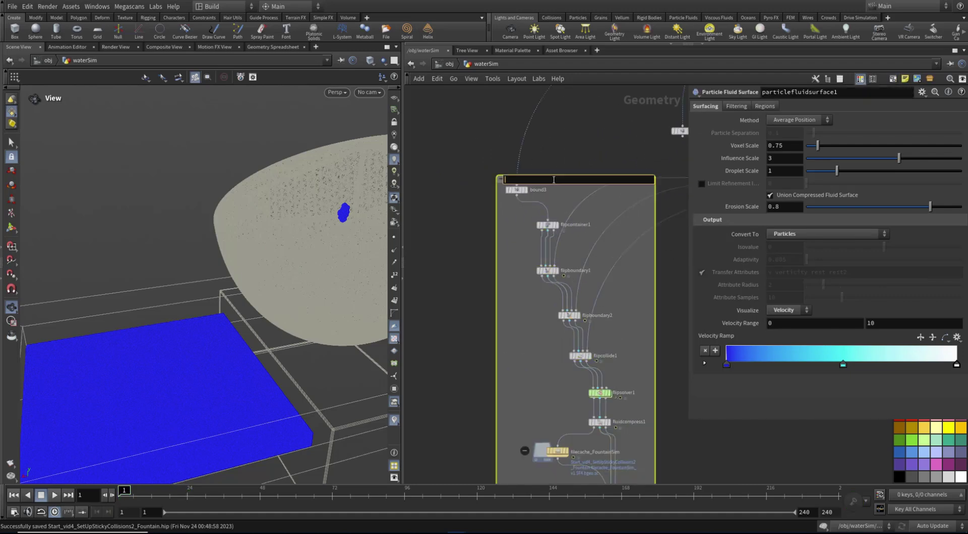
pyautogui.write('BIG SIM')
pyautogui.press('Return')
# Color the BIG SIM network box purple using the color palette.
pyautogui.press('c')
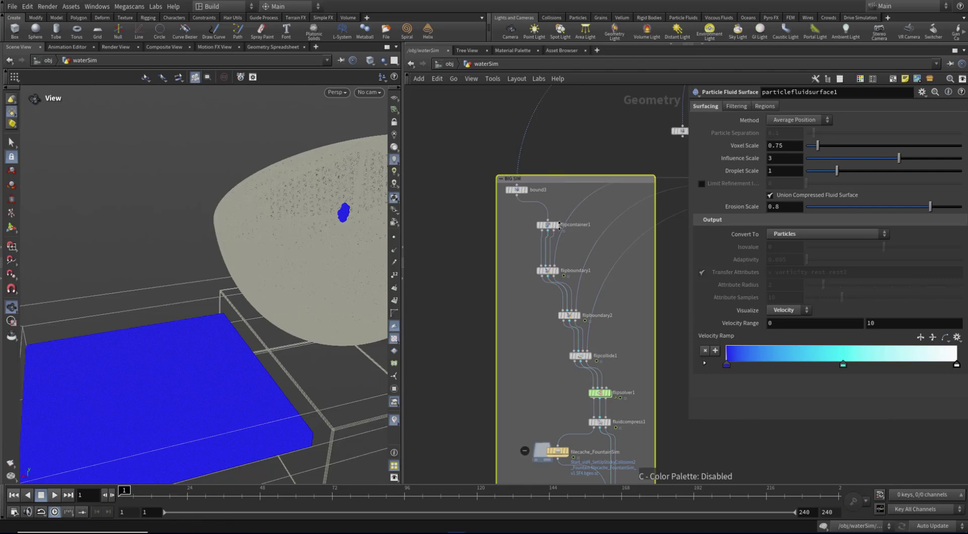
pyautogui.press('c')
pyautogui.click(899, 464)
pyautogui.press('c')
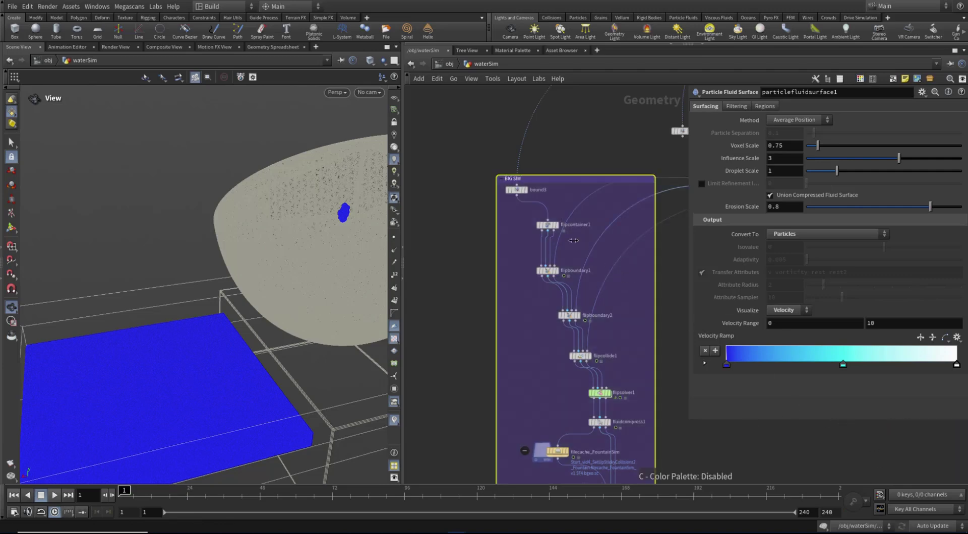
# Move the BIG SIM network box farther left of the source nodes and save the scene.
pyautogui.scroll(-3, 471, 277)
pyautogui.moveTo(545, 215); pyautogui.dragTo(471, 215)
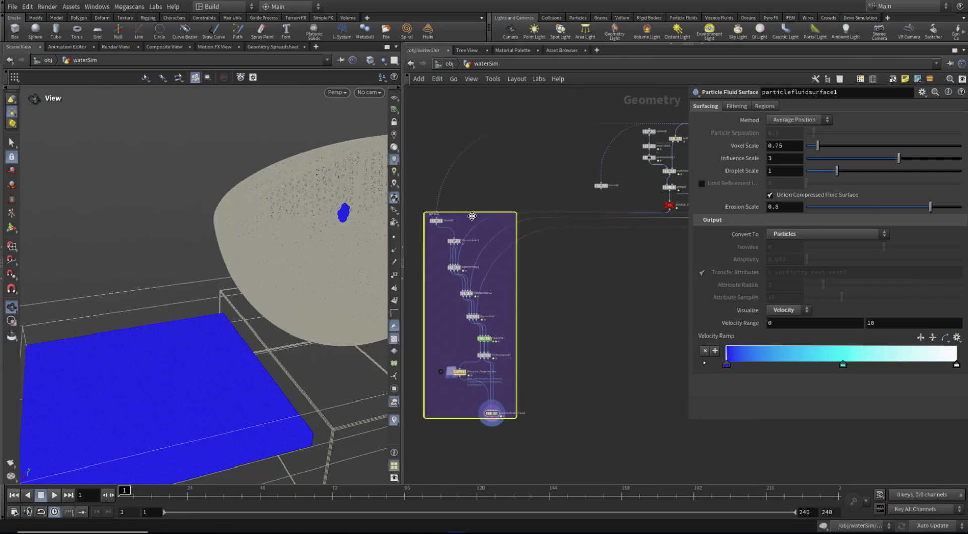
pyautogui.click(554, 298)
pyautogui.scroll(-2, 600, 276)
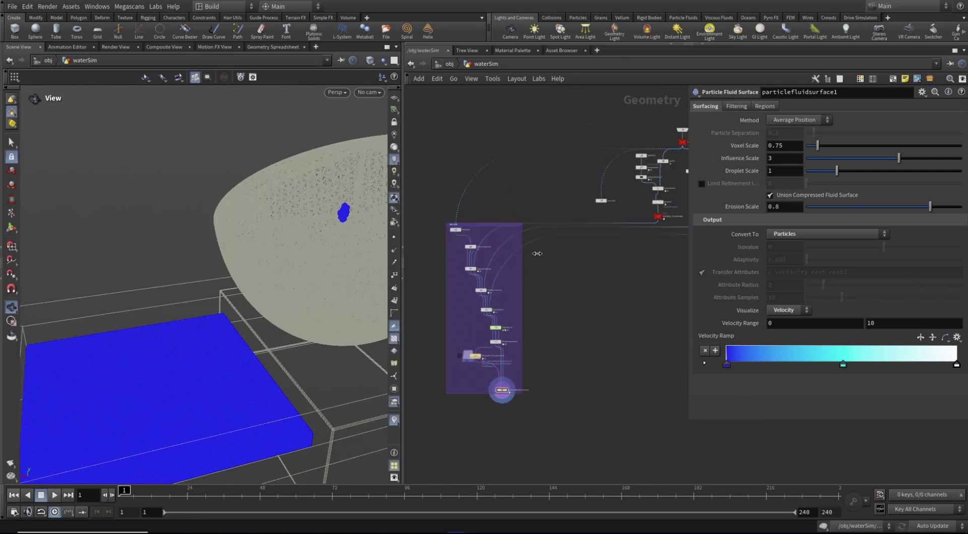
pyautogui.scroll(2, 535, 254)
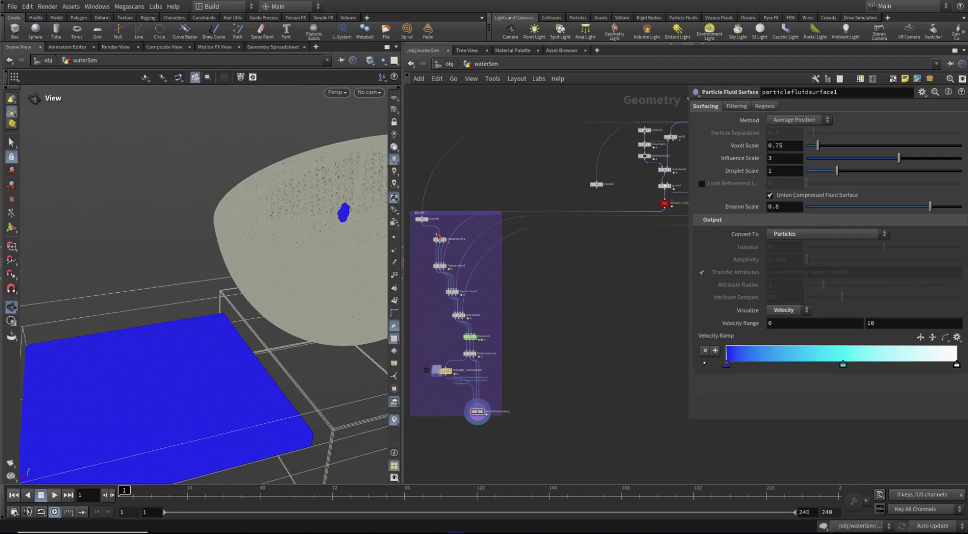
pyautogui.scroll(-3, 568, 274)
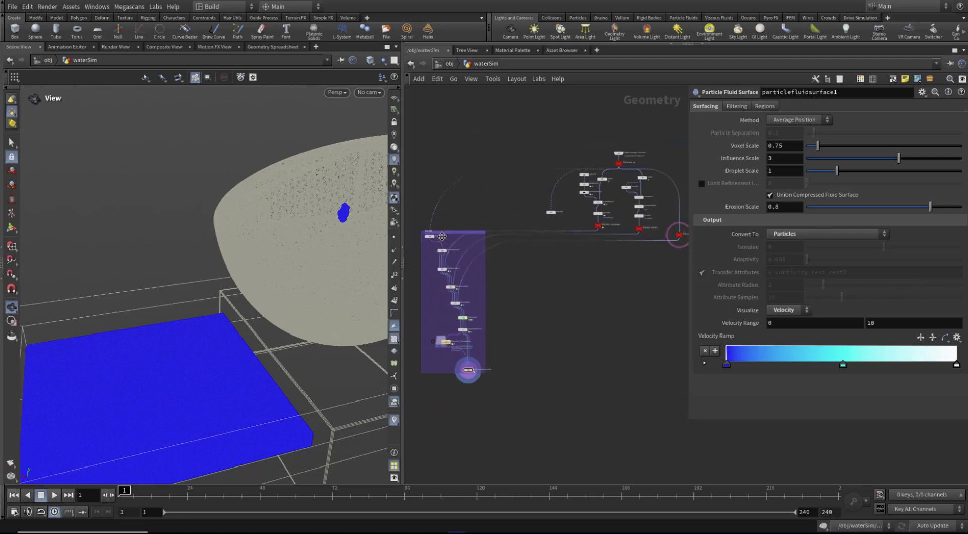
pyautogui.hotkey('ctrl', 's')
pyautogui.moveTo(298, 212); pyautogui.dragTo(291, 176)
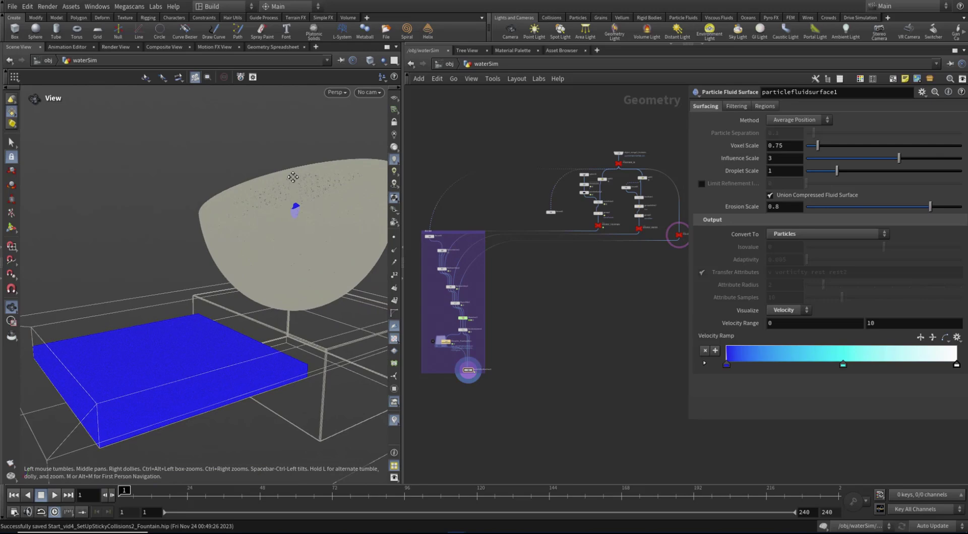